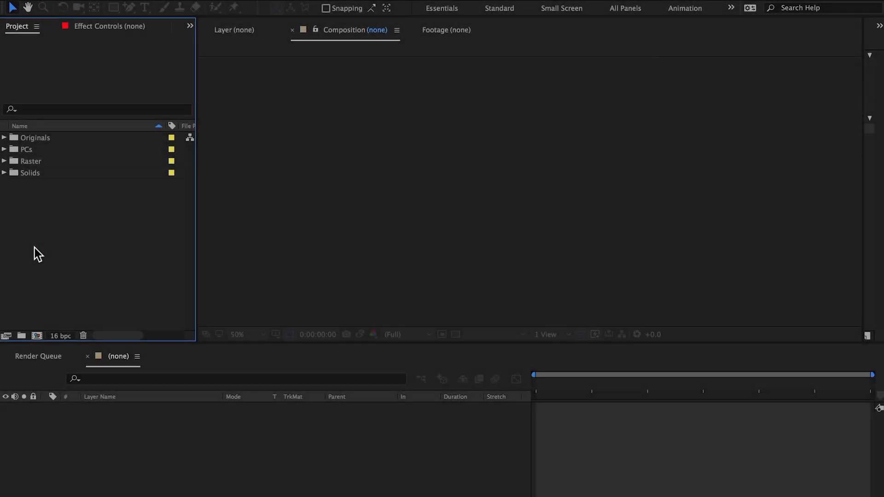
Import Big_Rock.psd as a composition retaining layer sizes, merging layer styles into footage
double_click(34, 247)
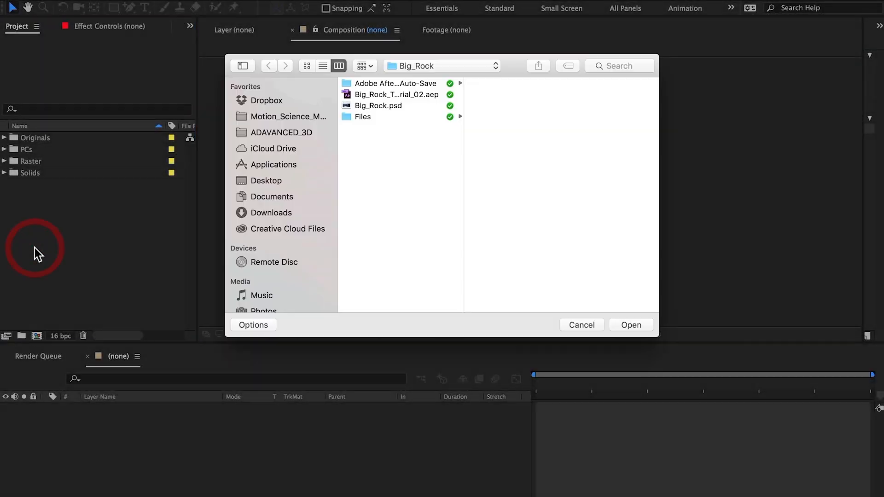
left_click(387, 105)
left_click(619, 323)
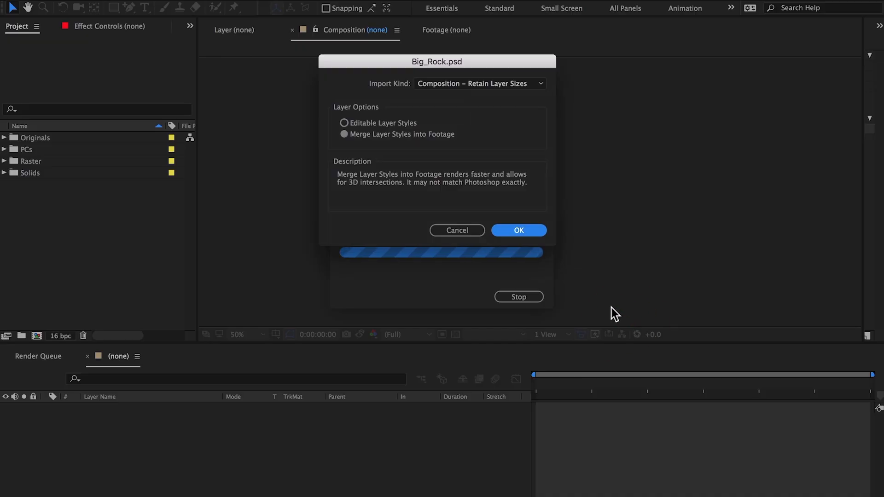
left_click(518, 230)
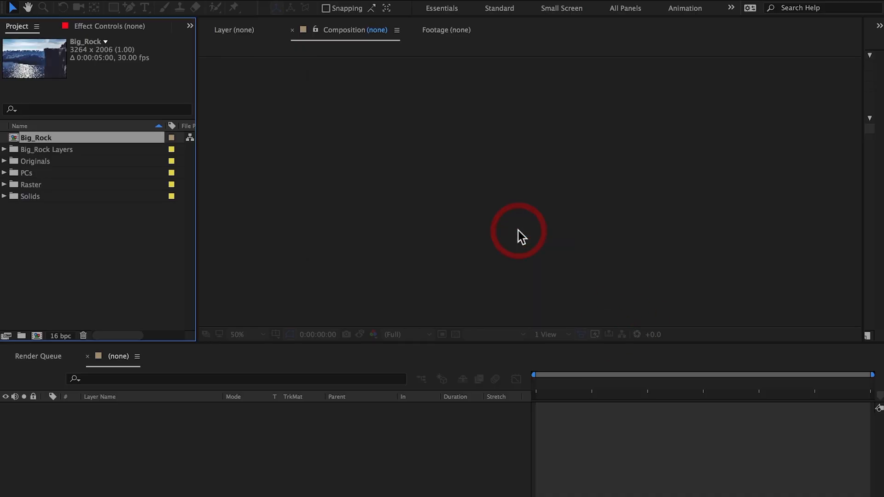
Open the Big_Rock composition and make the foreground rock and background layers 3D, with Draft 3D enabled
double_click(15, 137)
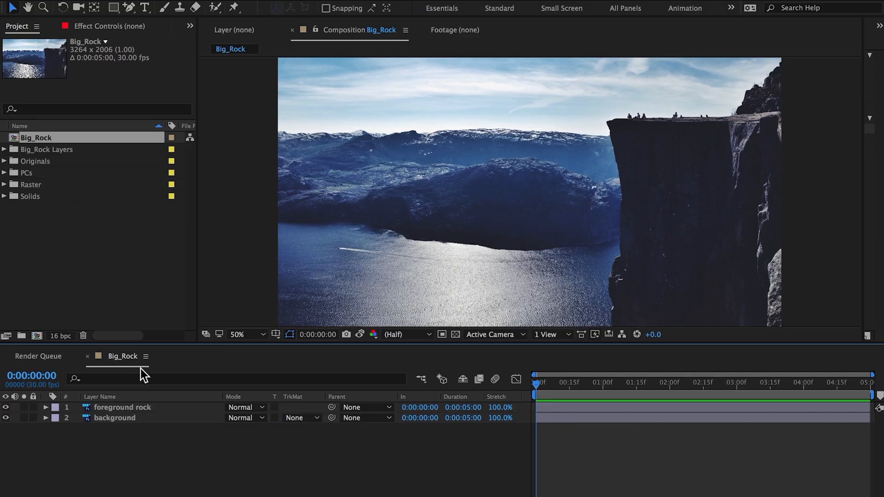
left_click(147, 407)
key("F4")
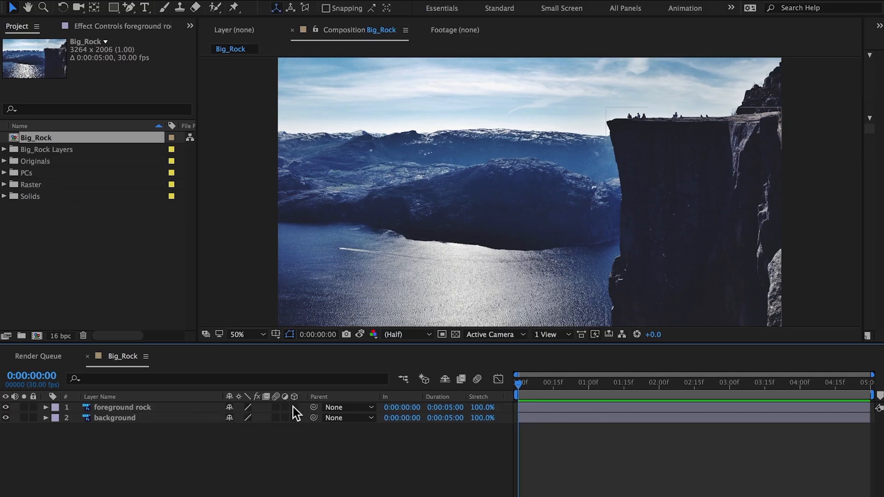
left_click_drag(293, 407, 275, 418)
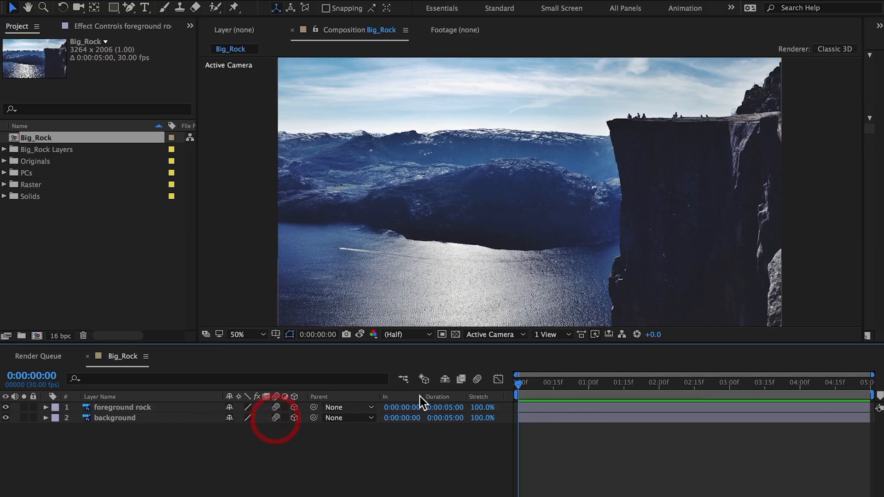
left_click(476, 379)
Set the foreground rock layer's Z position to -1000
left_click(138, 407)
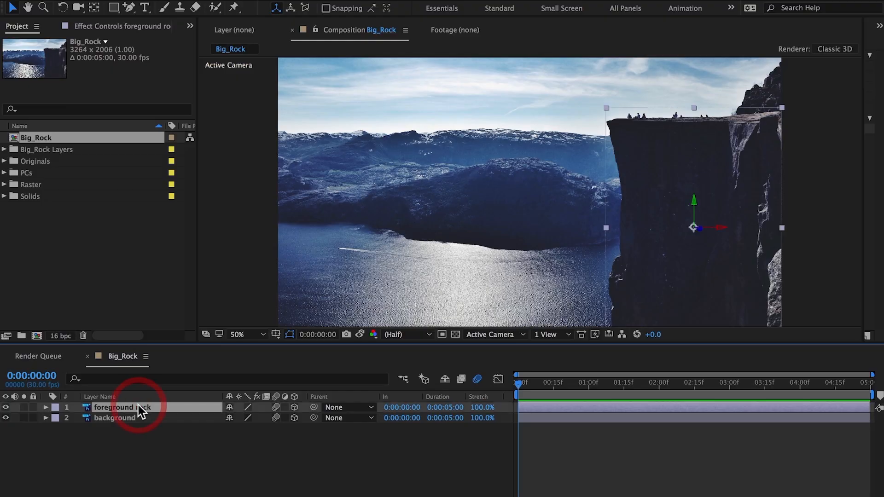
key("p")
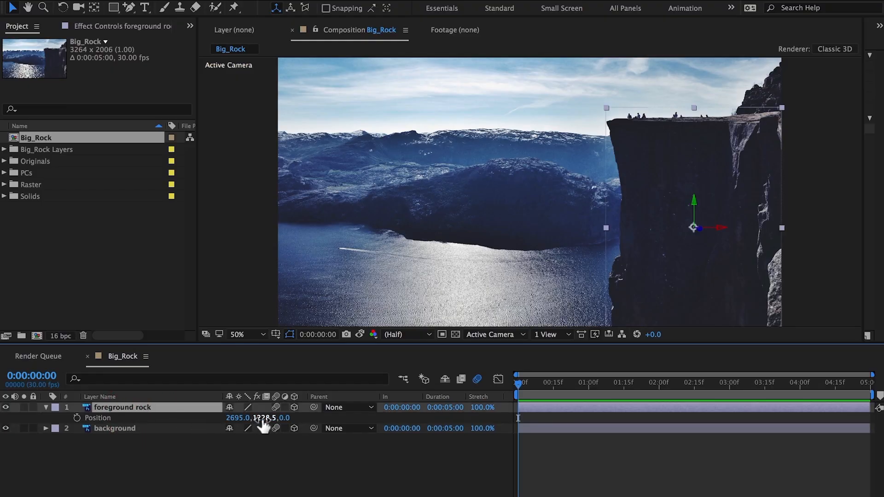
type("-1000")
key("Return")
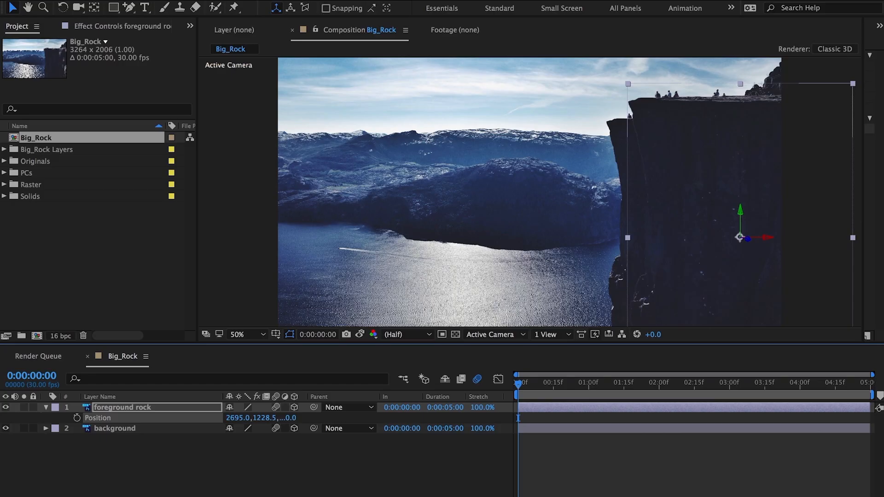
Push the background layer back by setting its Z position to 2800
left_click(200, 426)
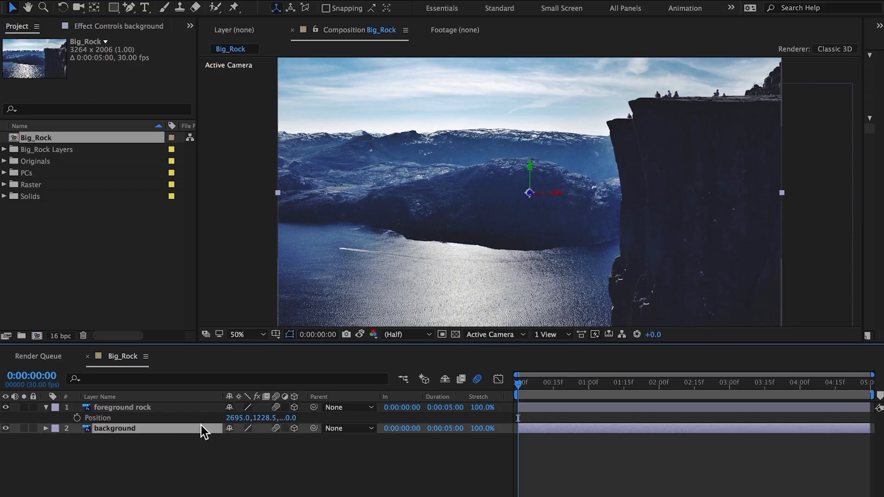
key("p")
left_click(281, 438)
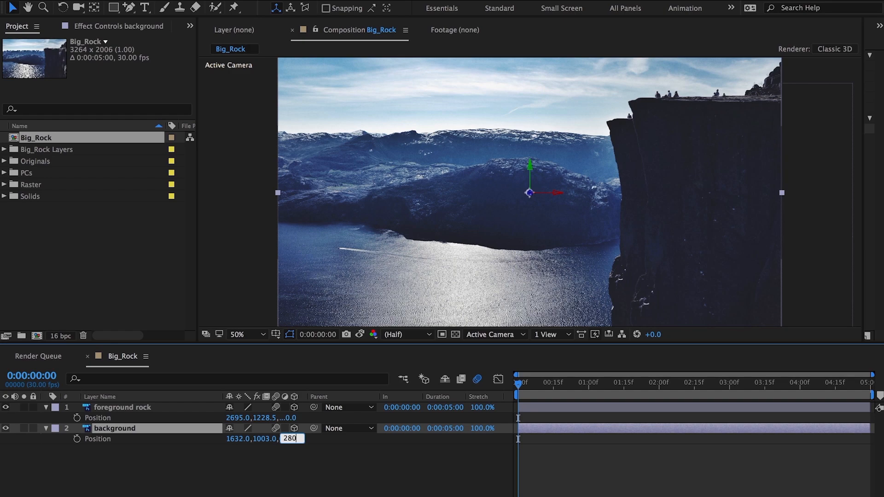
type("2800")
key("Return")
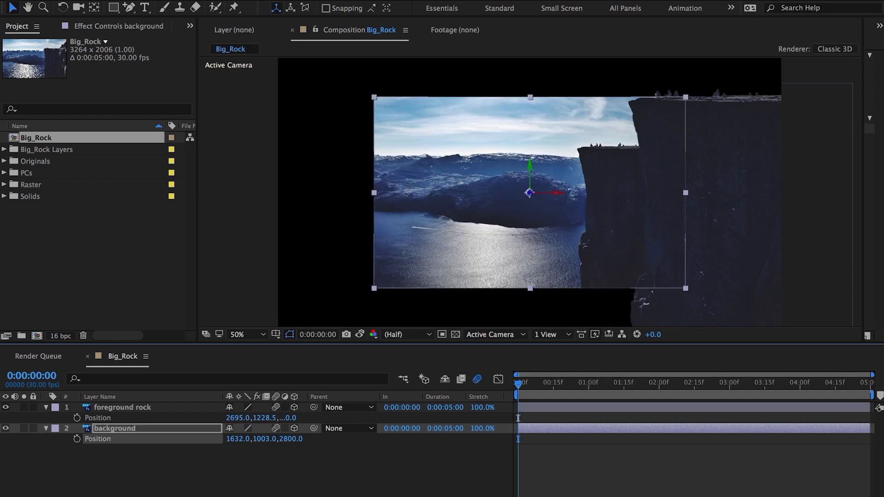
Scale the background layer up to 162% to fill the frame
key("s")
left_click_drag(246, 441, 282, 441)
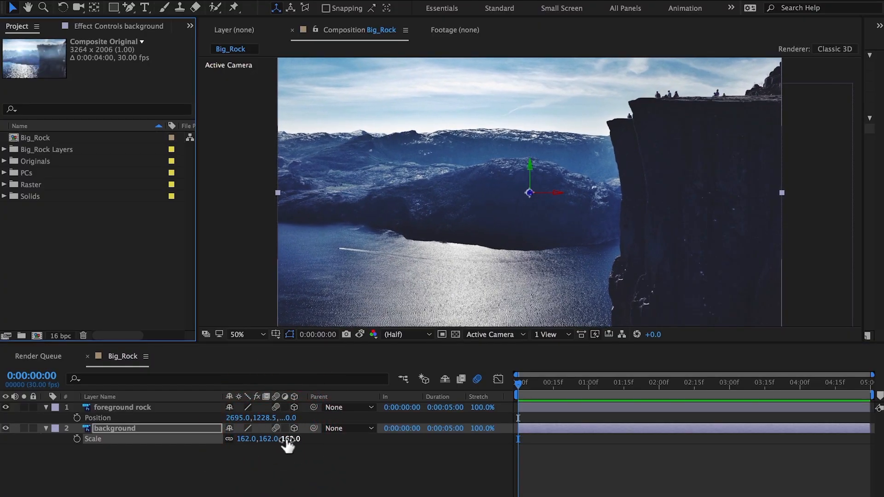
Shift the foreground rock's position to about 2457, 1231.5
left_click(193, 409)
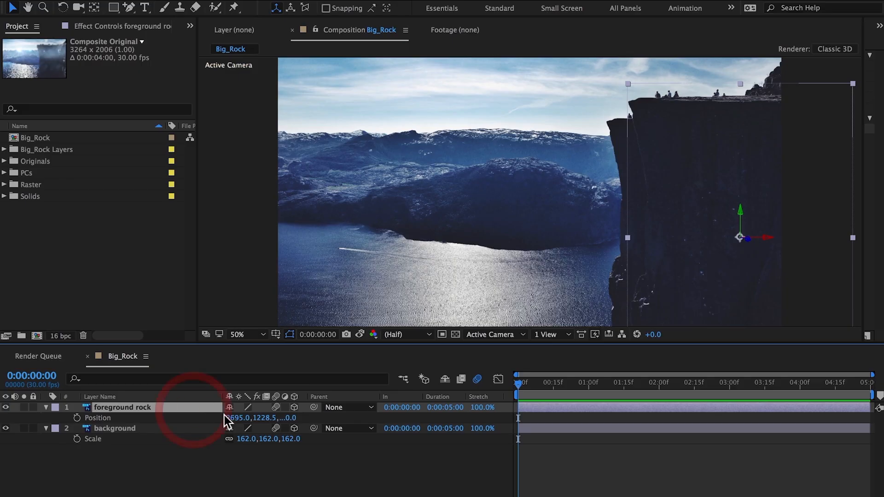
left_click_drag(233, 421, 90, 430)
left_click_drag(262, 418, 282, 424)
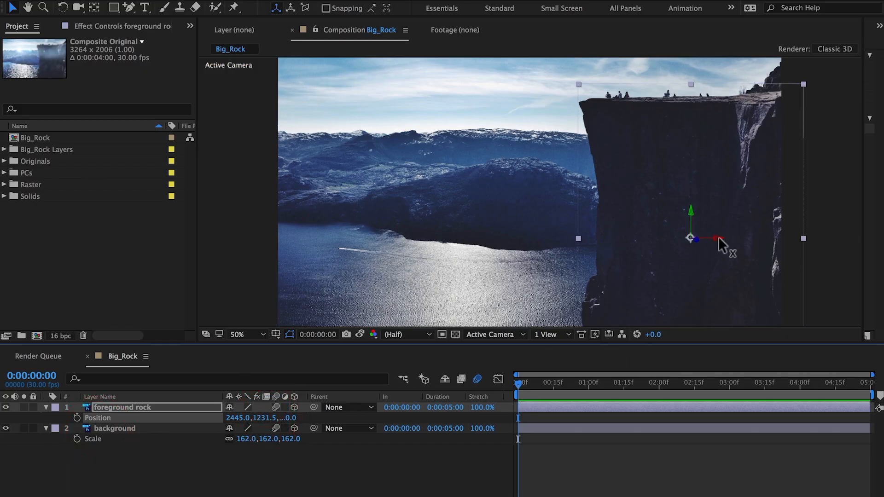
mouse_move(718, 236)
left_mouse_down()
mouse_move(706, 237)
mouse_move(731, 234)
mouse_move(720, 235)
left_mouse_up()
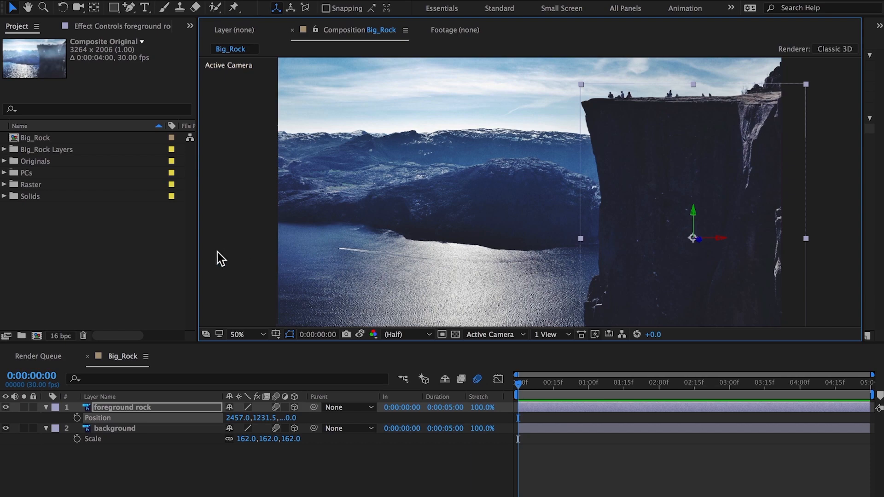
left_click_drag(197, 253, 4, 297)
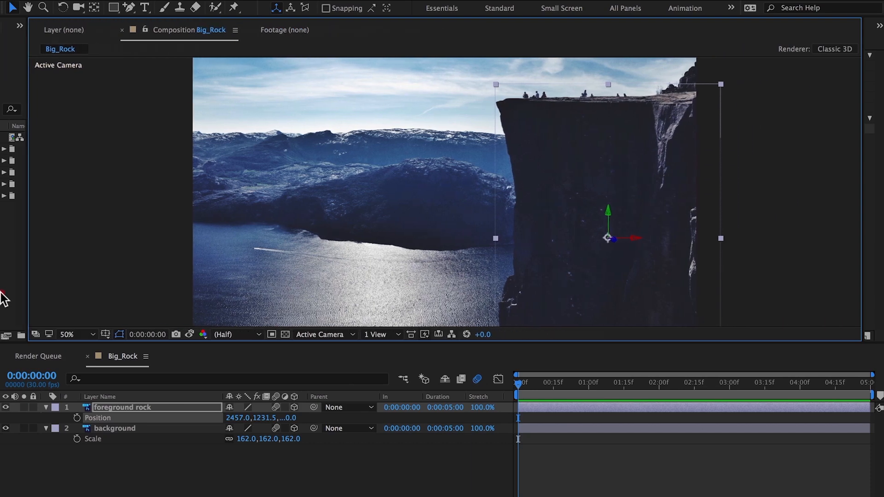
left_click(118, 405)
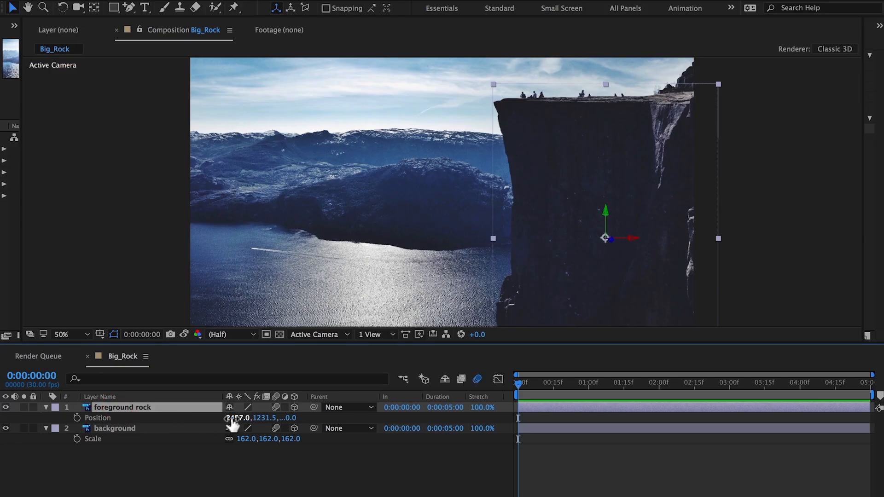
left_click_drag(232, 425, 184, 425)
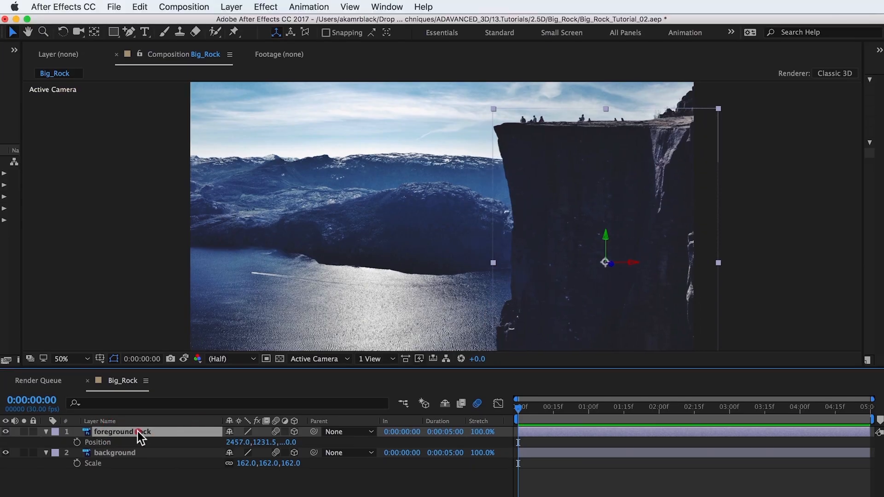
Add a new two-node camera named Camera 1 using the 50mm preset
left_click(137, 408)
left_click(231, 6)
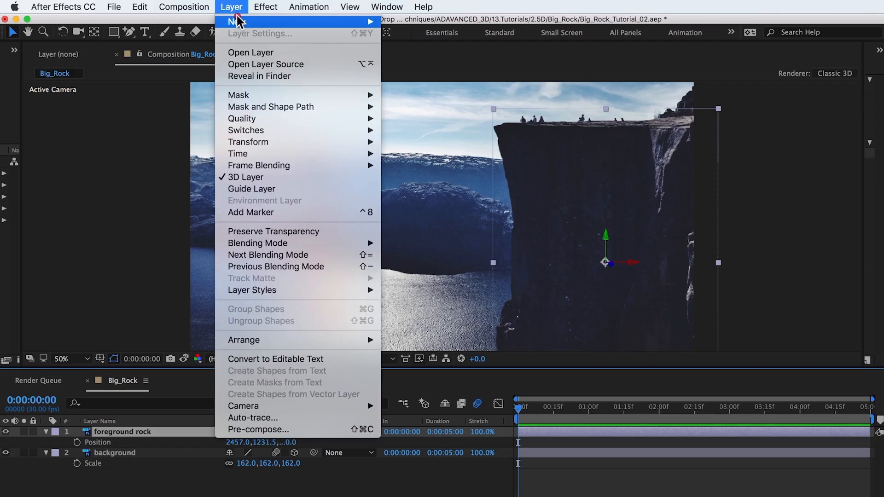
mouse_move(257, 22)
left_click(419, 58)
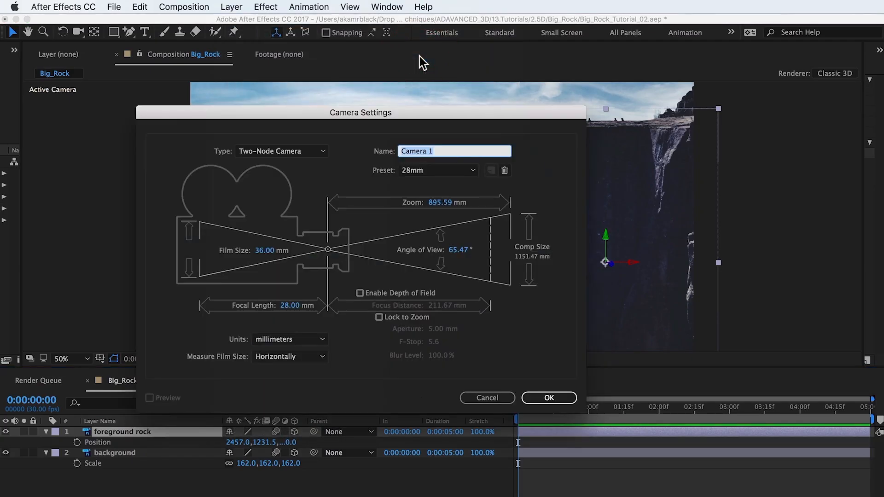
left_click(431, 170)
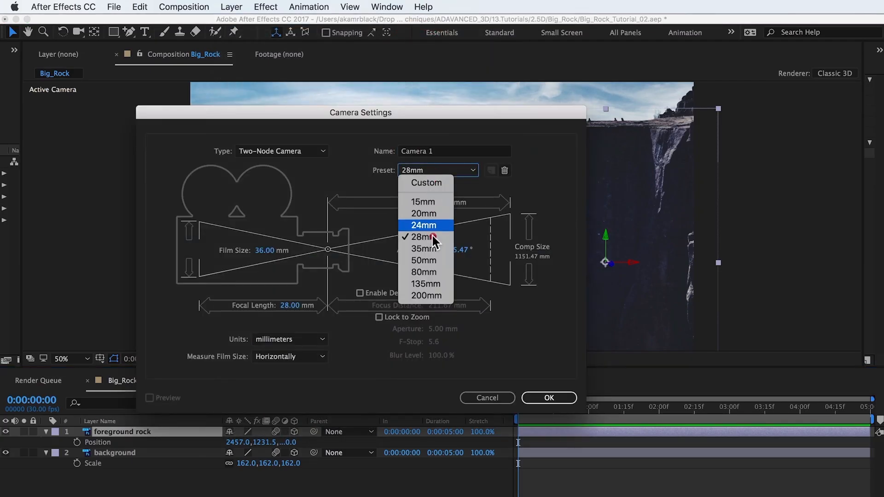
left_click(432, 260)
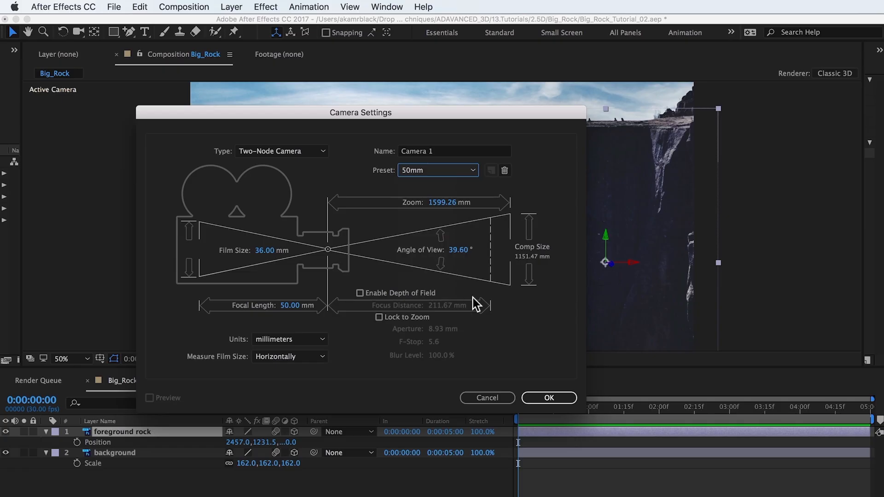
left_click(546, 397)
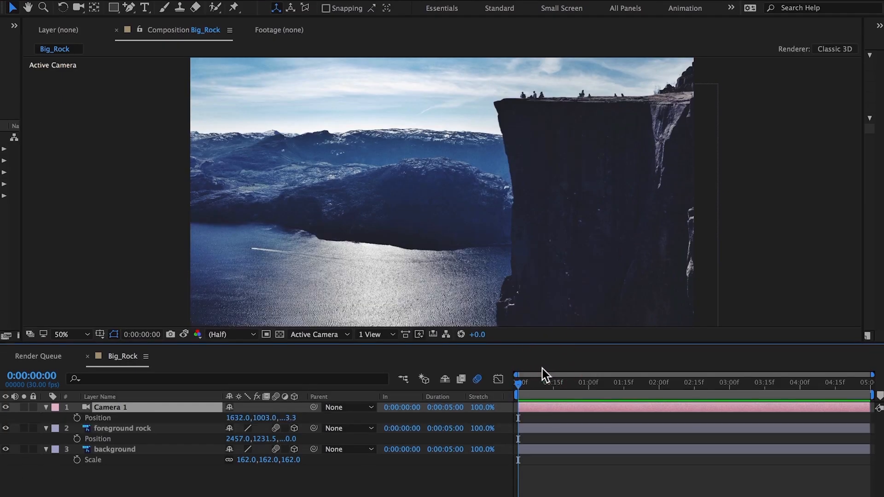
Set the camera position to 1760, 1003, -4310.3 and keyframe it at the start
left_click_drag(235, 418, 340, 398)
mouse_move(303, 421)
left_mouse_down()
mouse_move(263, 416)
mouse_move(435, 420)
mouse_move(399, 416)
left_mouse_up()
left_click(77, 417)
At 4 seconds, set the camera's X position to 1626 to create a second keyframe
left_click(807, 430)
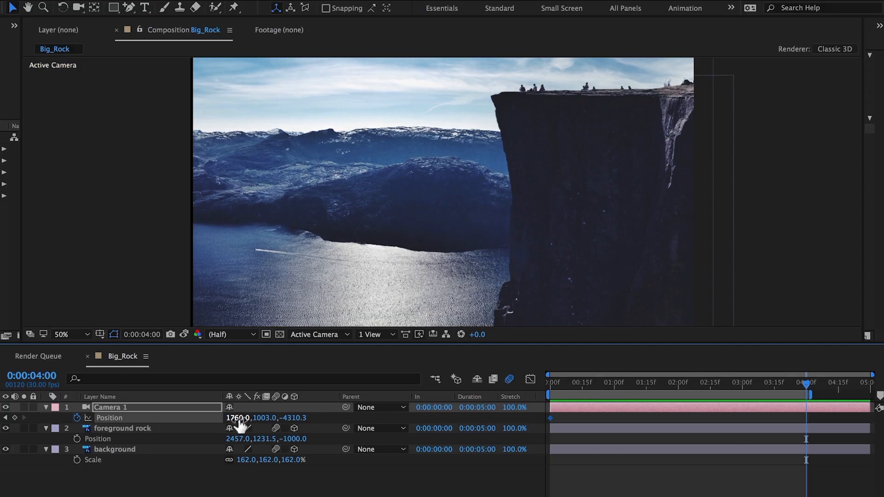
left_click_drag(240, 419, 156, 419)
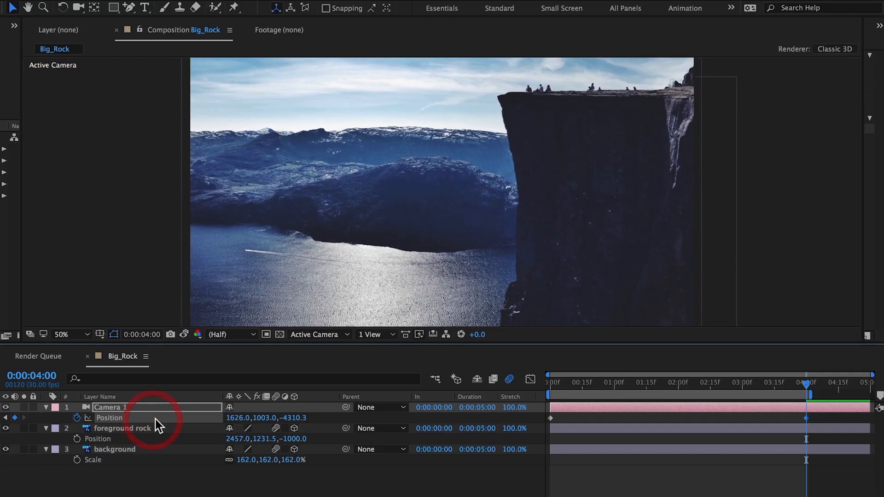
Apply Easy Ease In to the 4-second camera keyframe and Easy Ease Out to the first, then preview
right_click(805, 417)
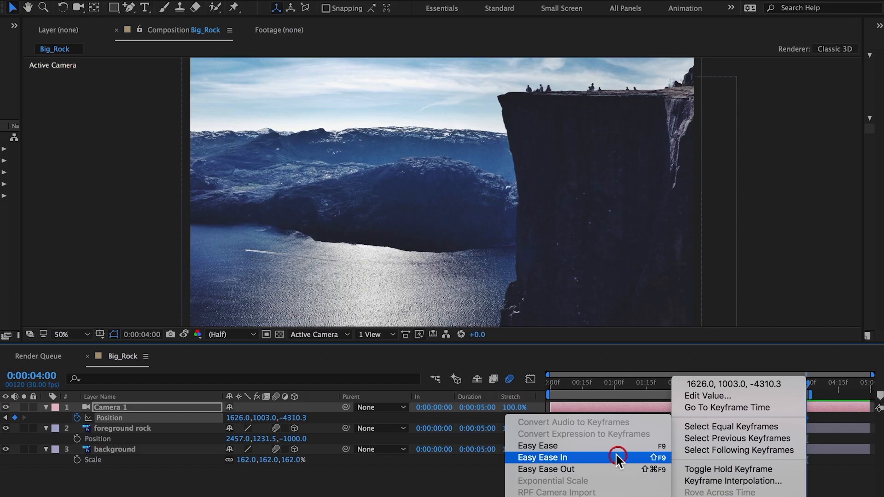
left_click(617, 456)
right_click(549, 418)
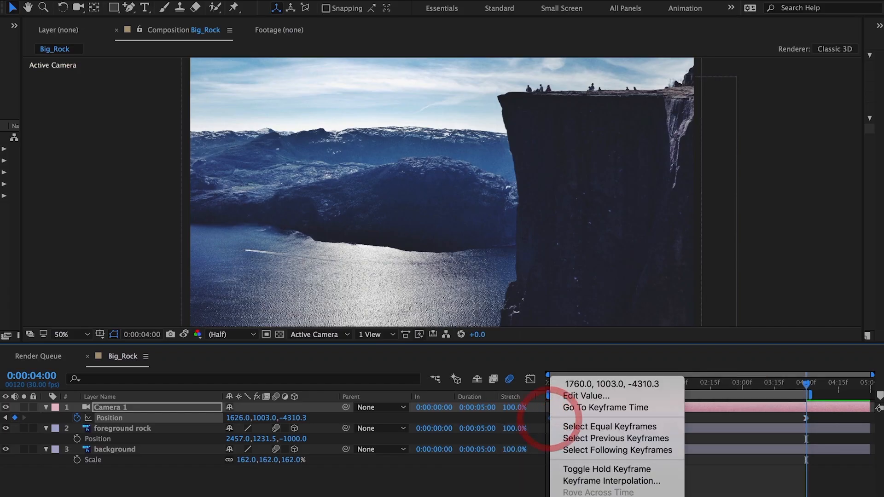
left_click(715, 470)
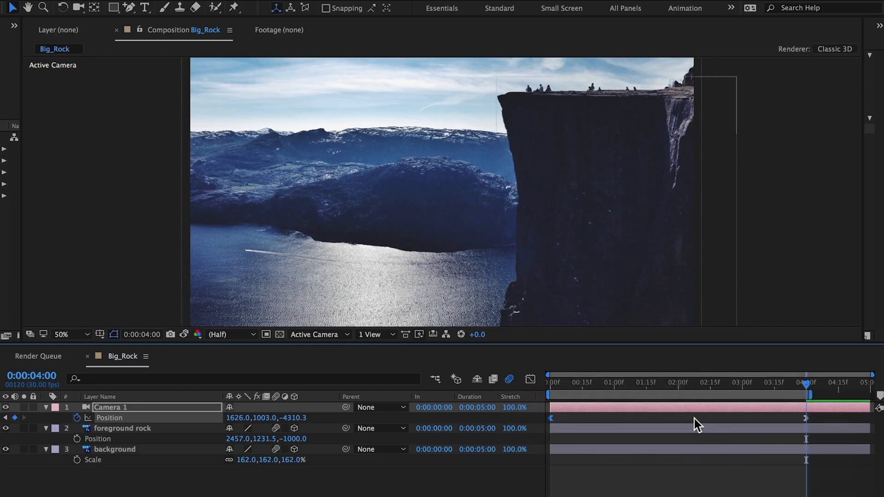
key("space")
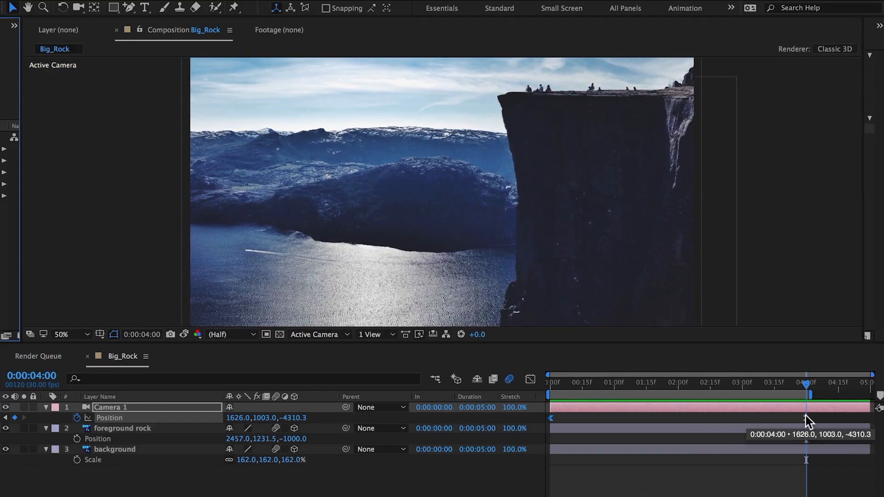
Turn on Depth of Field in the camera's options
left_click(150, 407)
key("a")
key("a")
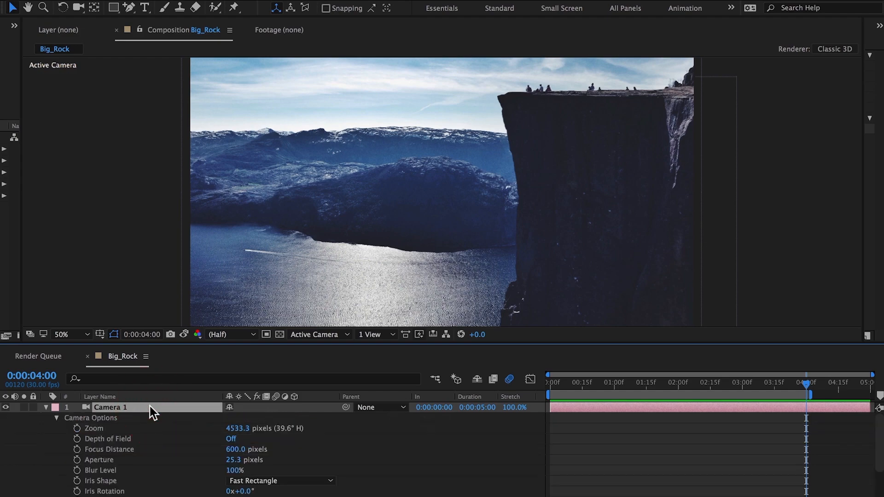
left_click(233, 440)
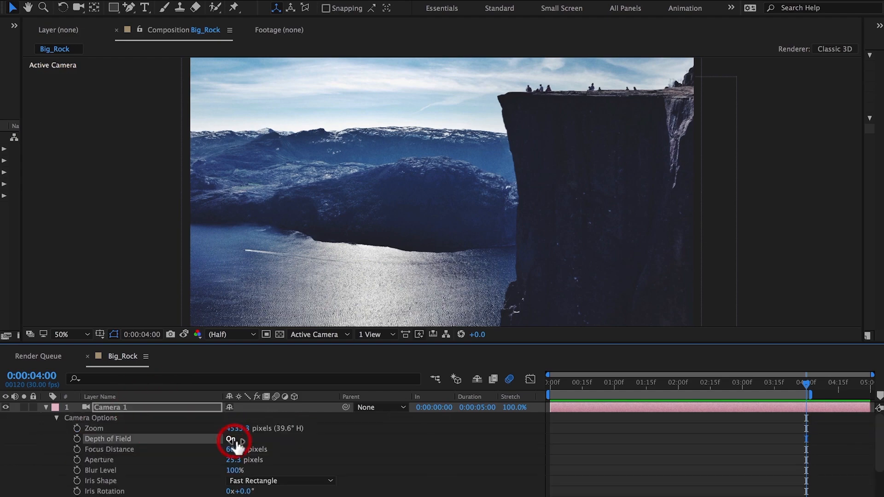
At the start of the timeline, keyframe the camera's Focus Distance at 816 pixels
left_click_drag(561, 383, 513, 388)
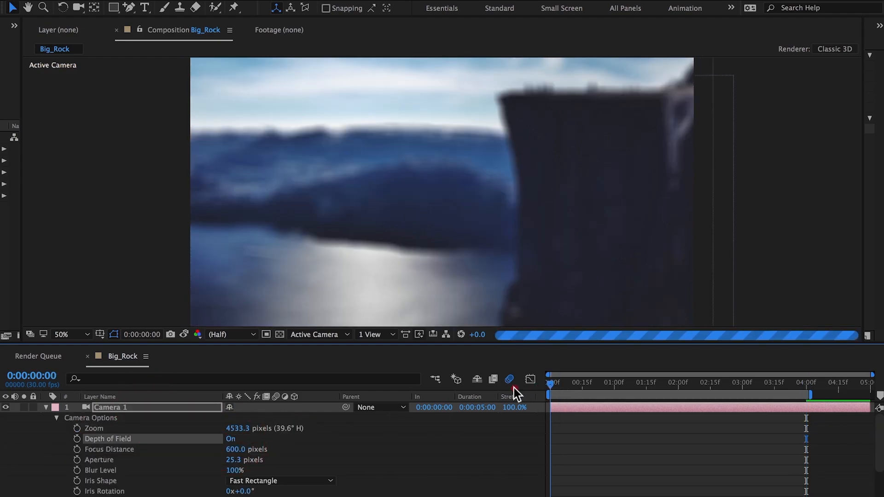
left_click(77, 449)
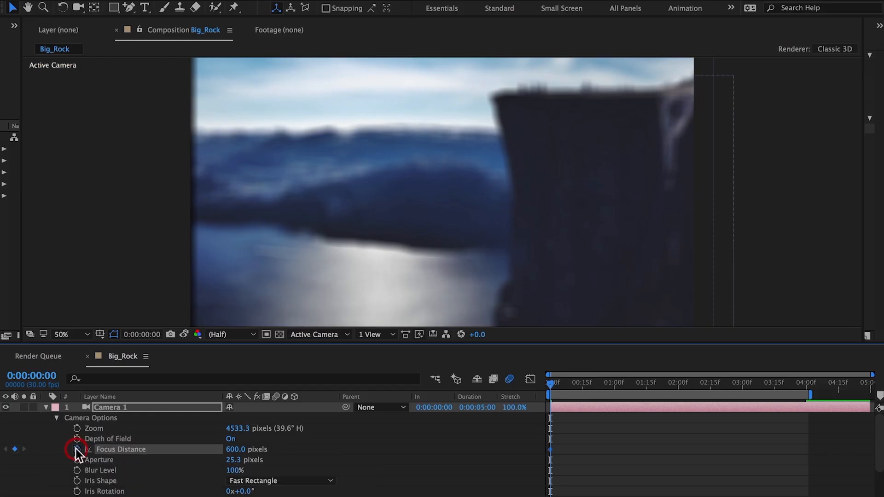
left_click_drag(233, 455, 368, 450)
Switch the composition viewer to a two-view horizontal layout with the Top view active on the left
left_click(383, 334)
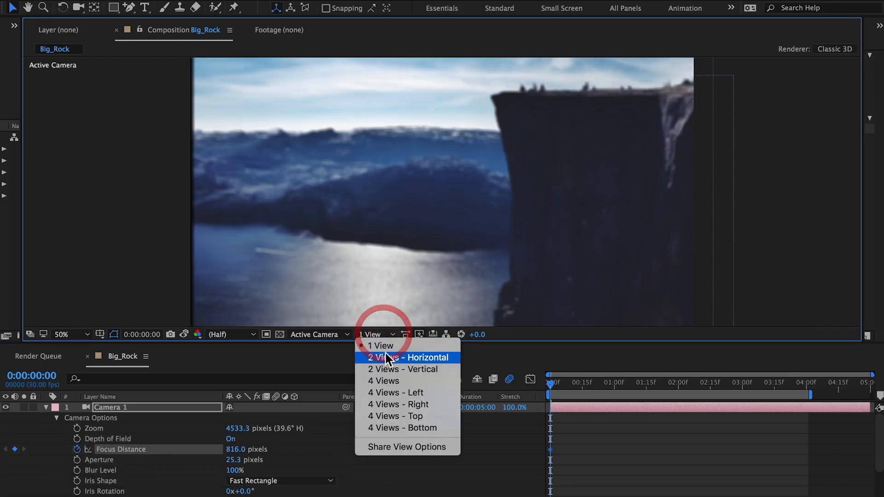
left_click(385, 355)
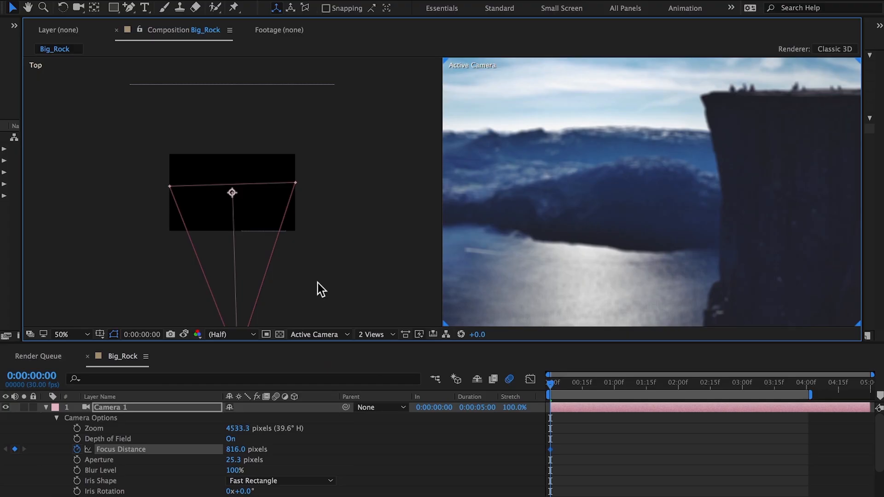
left_click(283, 85)
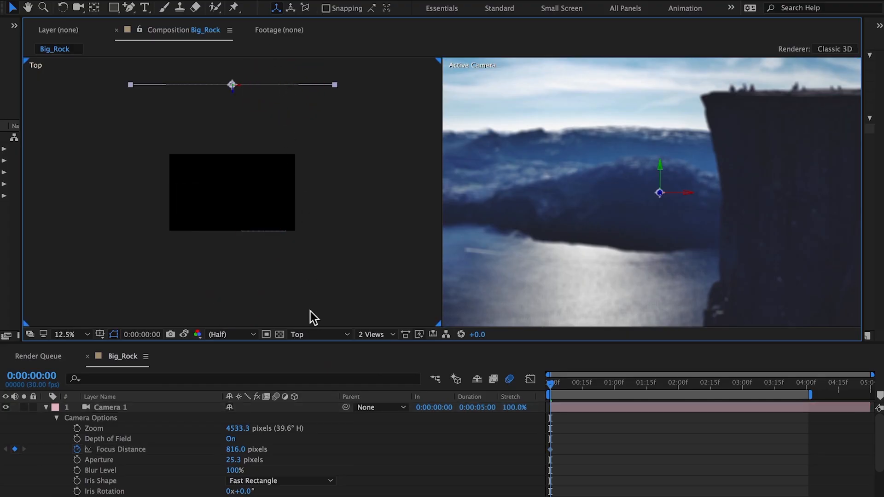
Set the starting Focus Distance keyframe to about 7113 pixels and apply Easy Ease Out to it
left_click(235, 449)
type("600")
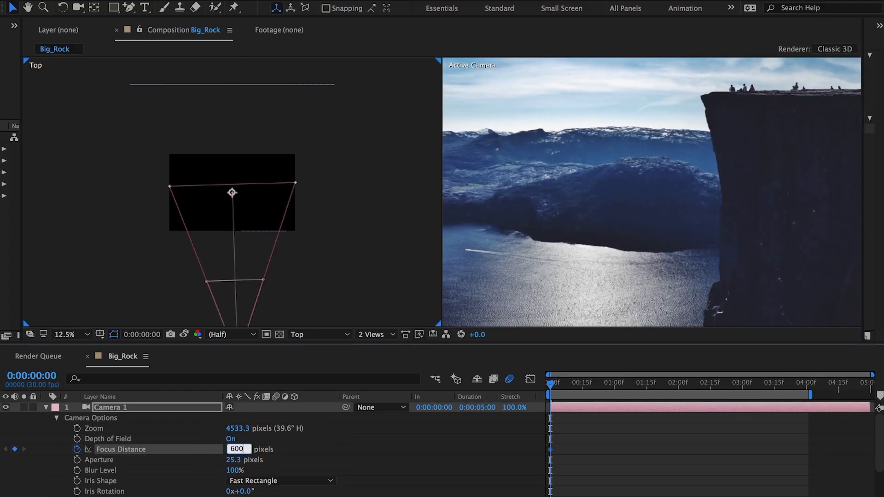
type("0")
key("Return")
left_click_drag(235, 453, 826, 353)
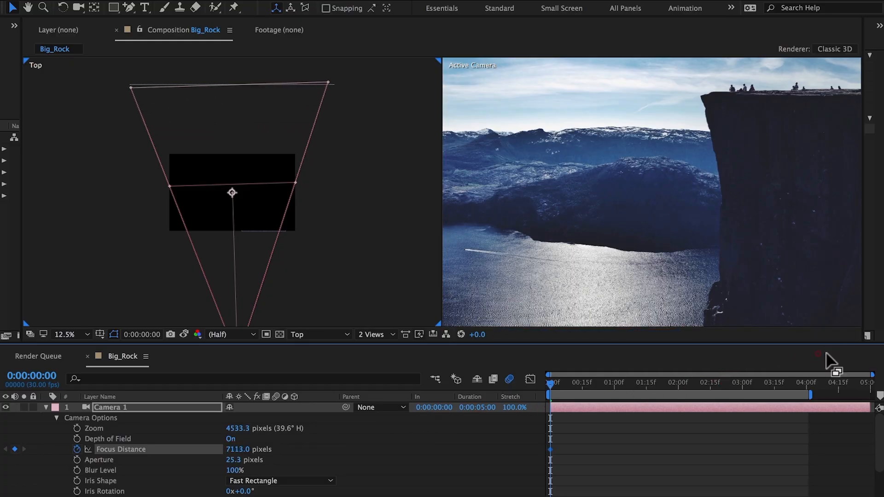
right_click(550, 449)
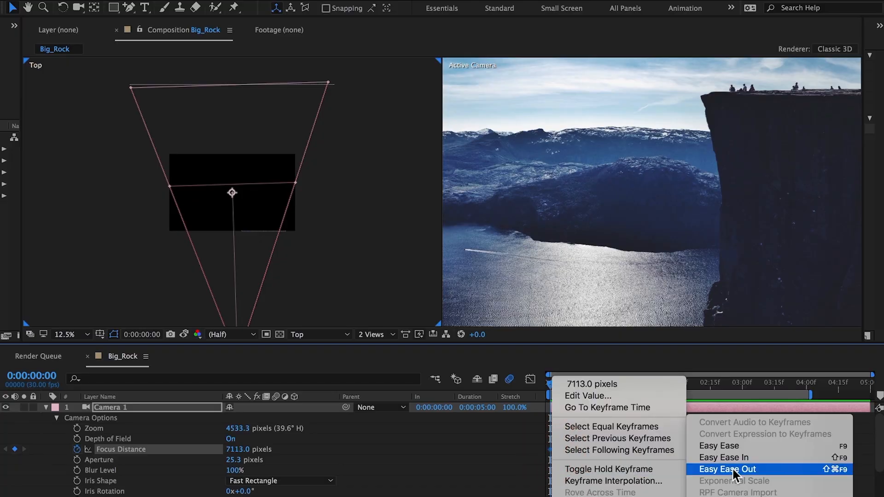
left_click(735, 469)
At 4 seconds, keyframe the camera's Focus Distance at about 3308 pixels
left_click_drag(795, 383, 804, 384)
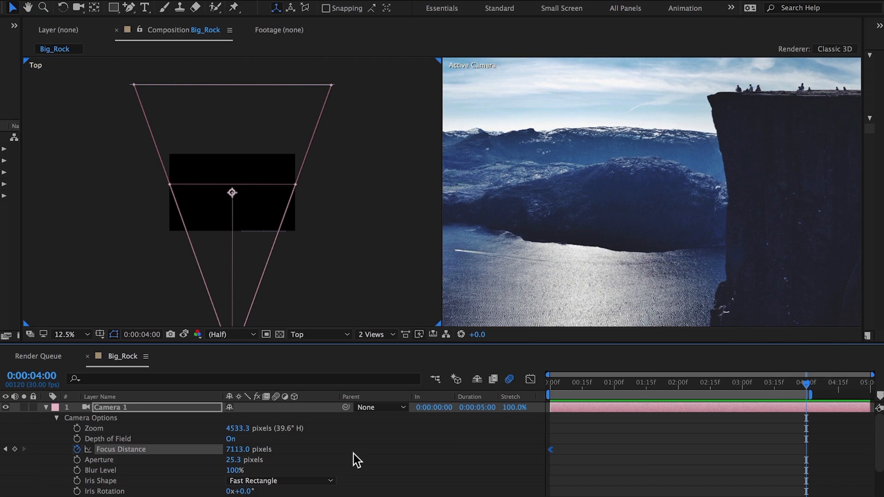
left_click_drag(238, 450, 1, 482)
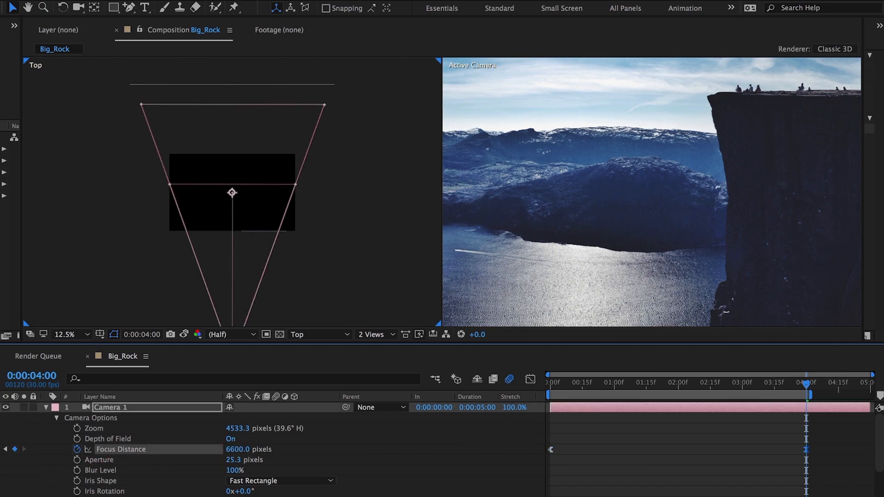
left_click(237, 449)
type("3")
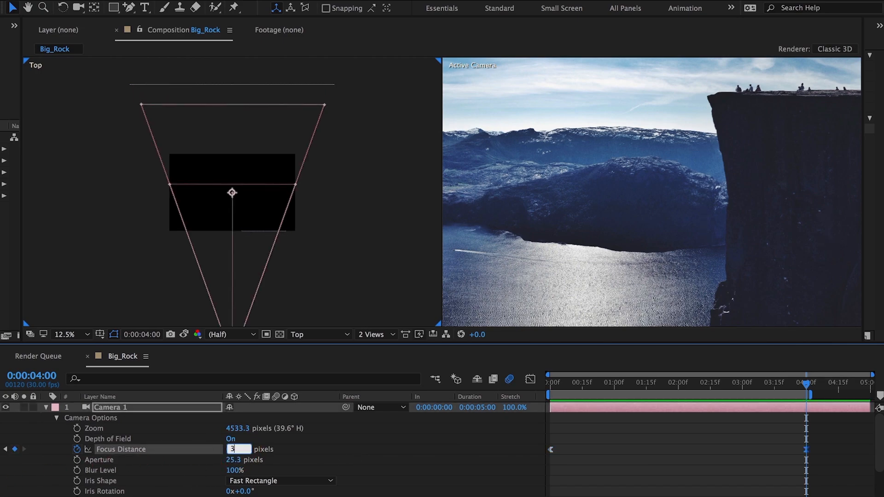
key("Return")
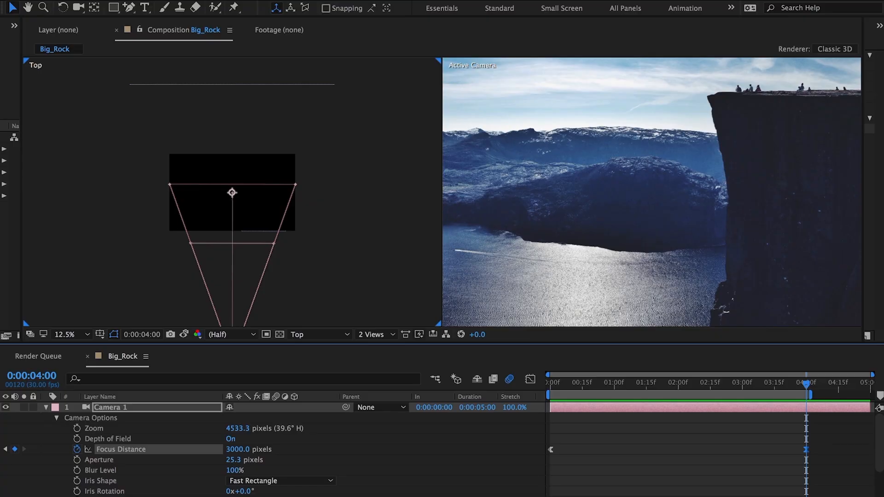
left_click_drag(237, 450, 399, 426)
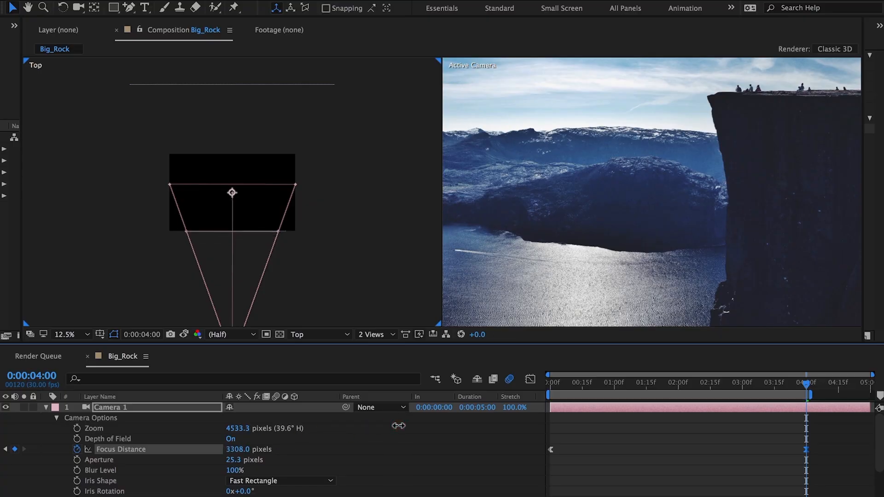
Raise the camera's Aperture to about 230 pixels and its Blur Level to 200%
left_click_drag(235, 461, 358, 462)
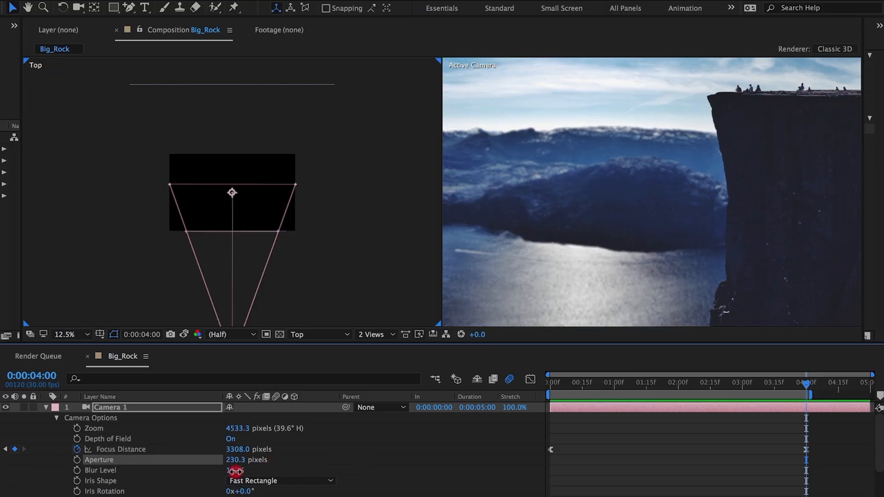
left_click_drag(231, 470, 250, 470)
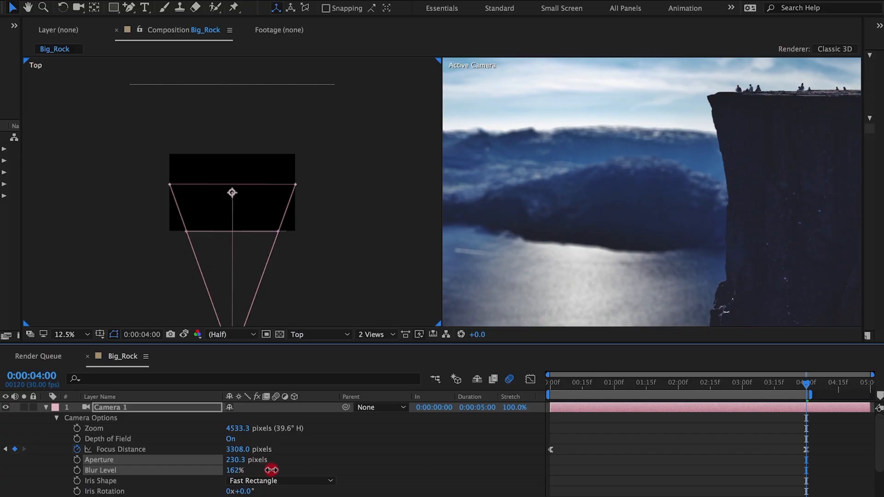
left_click_drag(290, 468, 291, 470)
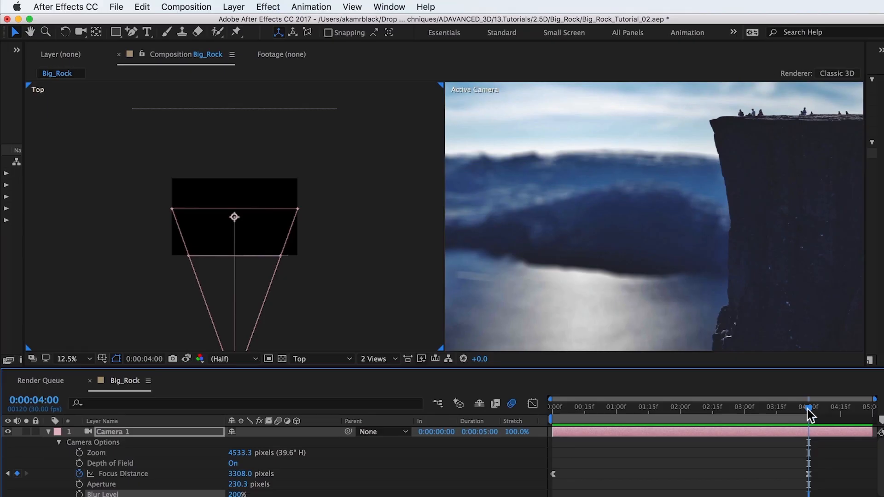
Create a new comp-sized solid layer named Fog
left_click(48, 432)
left_click(103, 438)
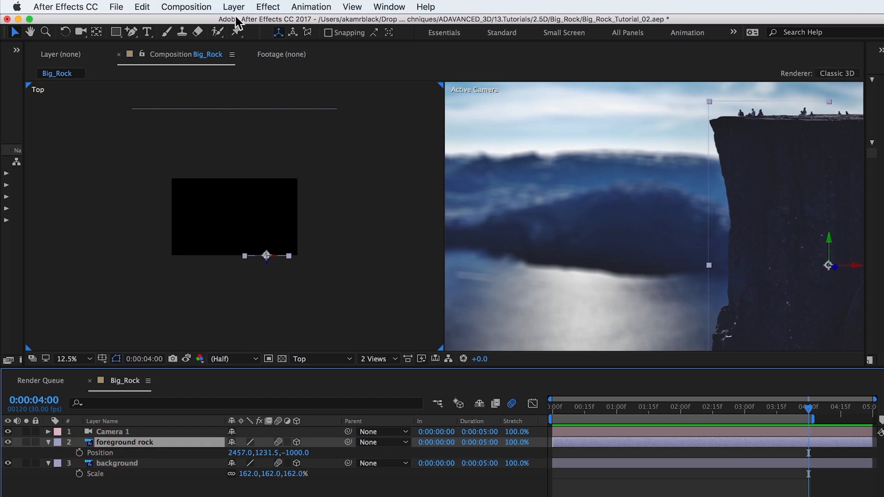
left_click(241, 6)
mouse_move(278, 20)
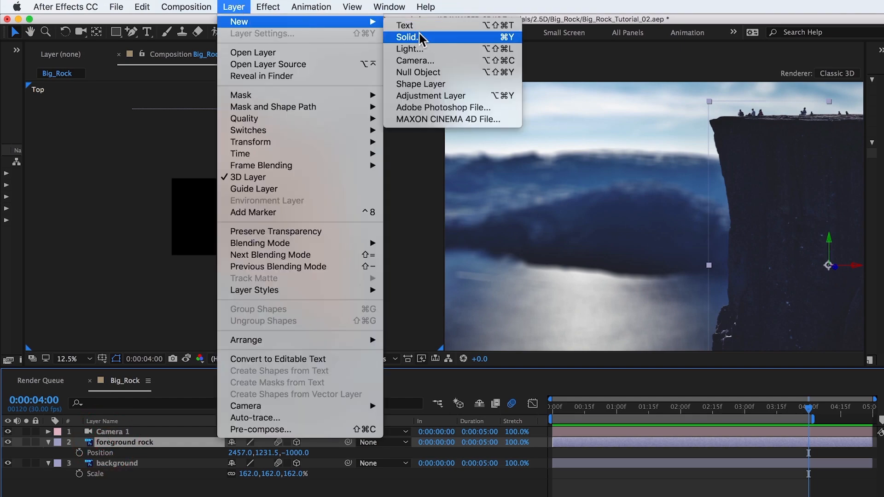
left_click(420, 33)
type("Fog")
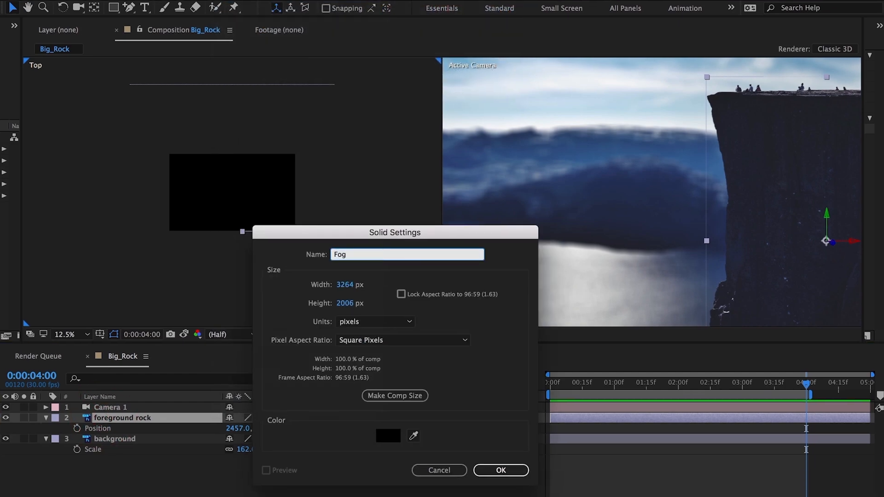
left_click(408, 395)
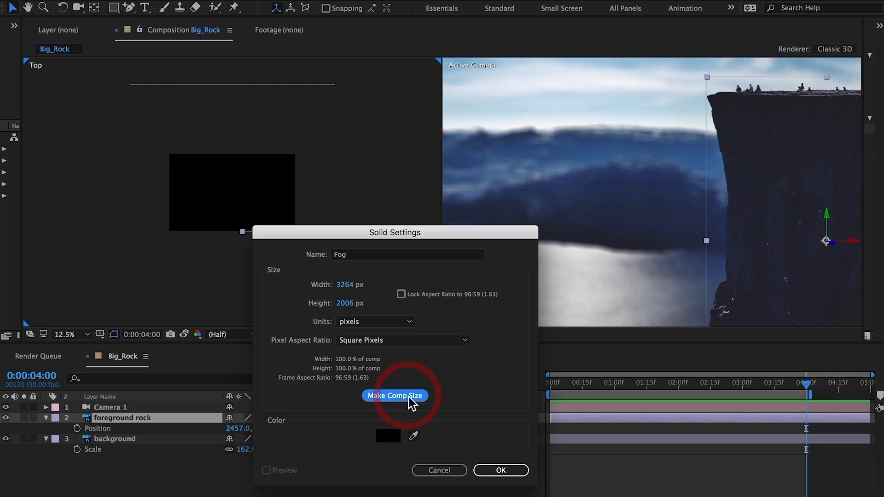
left_click(508, 470)
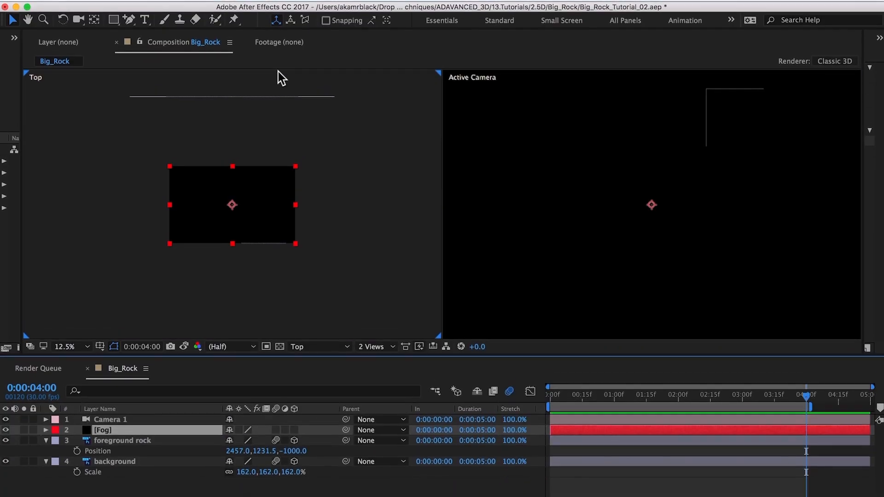
Apply Trapcode Particular to the Fog layer and load the Rock Fog preset through the Effects Builder
left_click(269, 6)
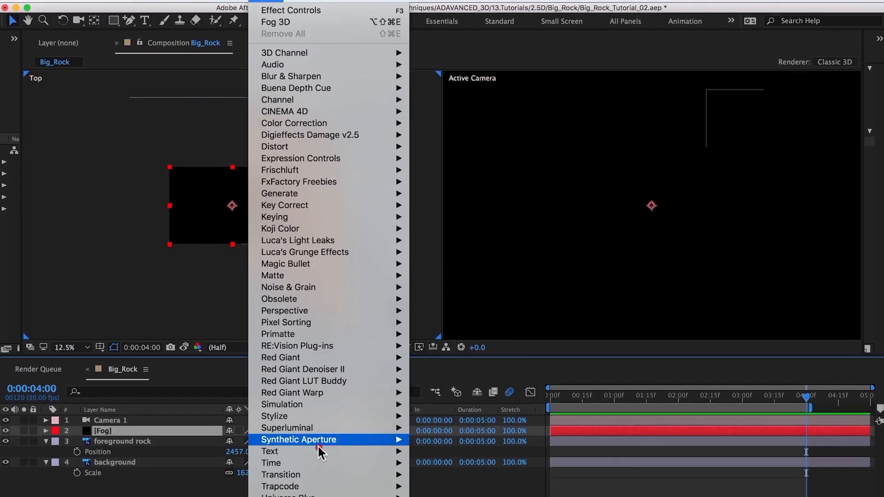
mouse_move(324, 496)
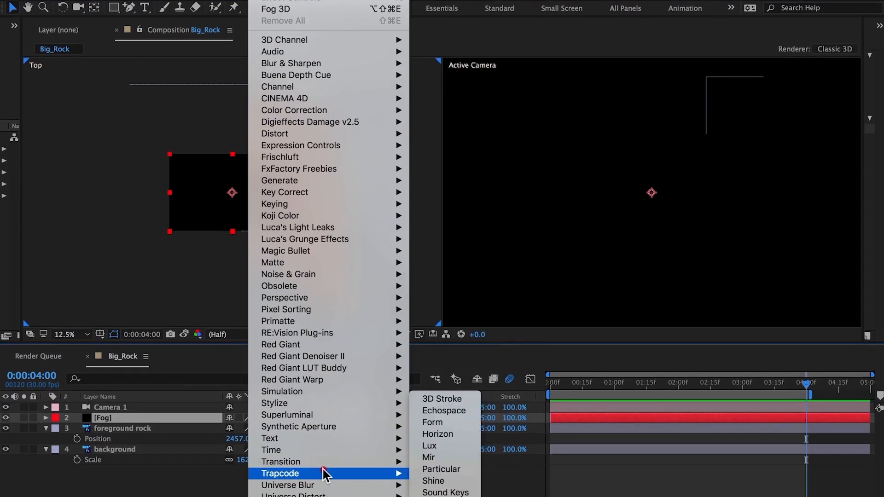
left_click(433, 469)
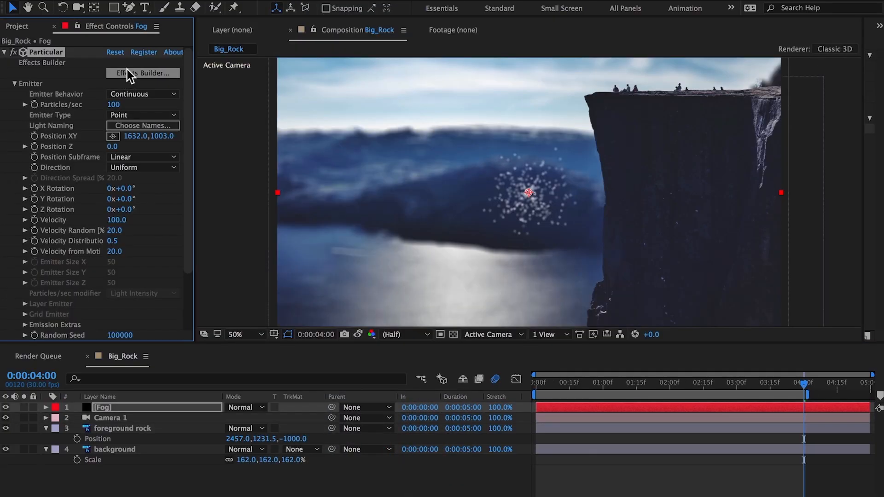
left_click(127, 72)
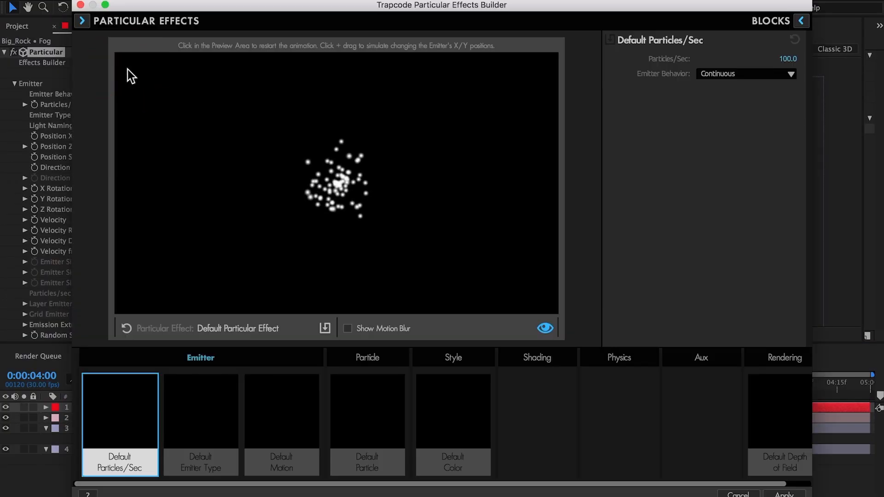
left_click(82, 21)
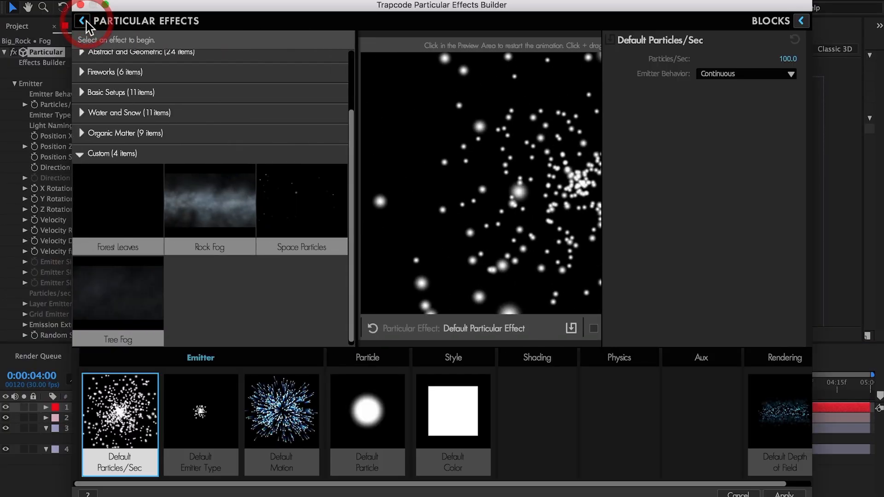
left_click(215, 284)
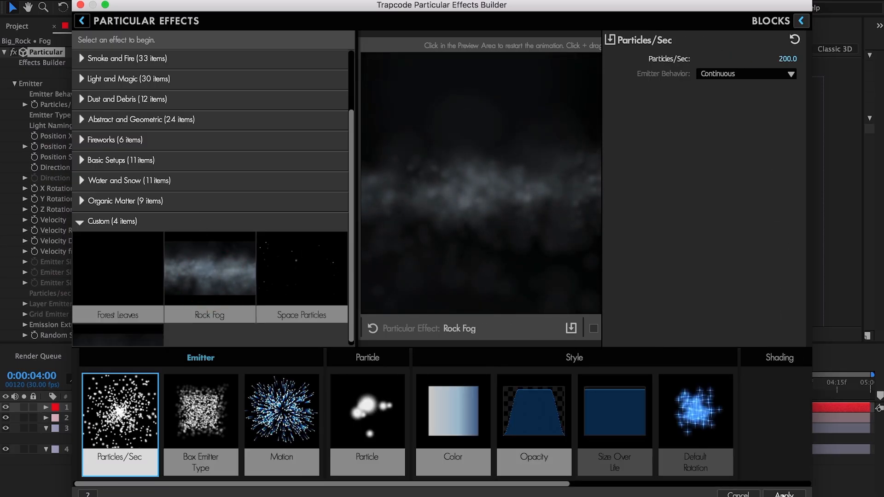
left_click(784, 494)
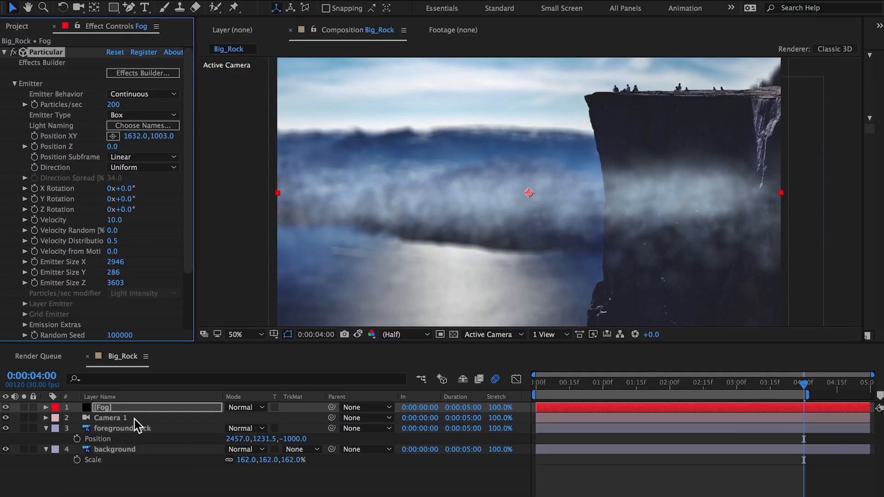
Move the Fog layer below the foreground rock and set its emitter Position XY to 1632, 1140 and Position Z to -350
left_click_drag(121, 409, 125, 437)
left_click(159, 136)
type("114")
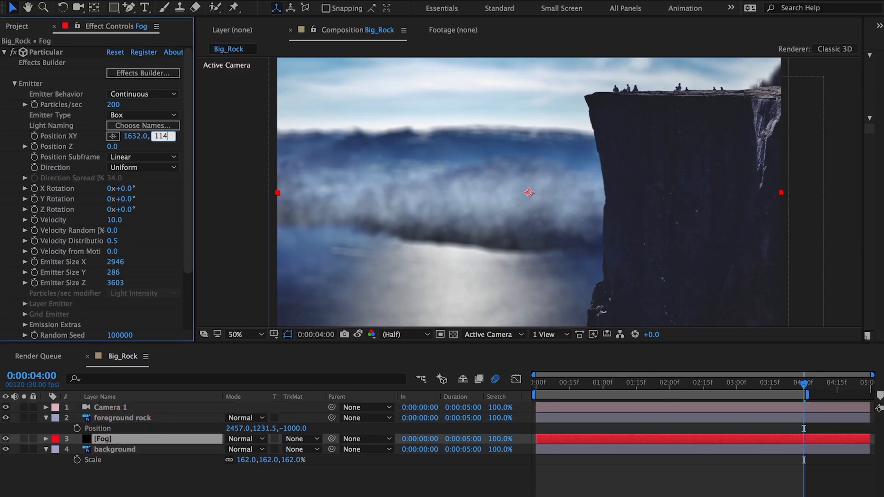
type("0")
key("Tab")
type("-")
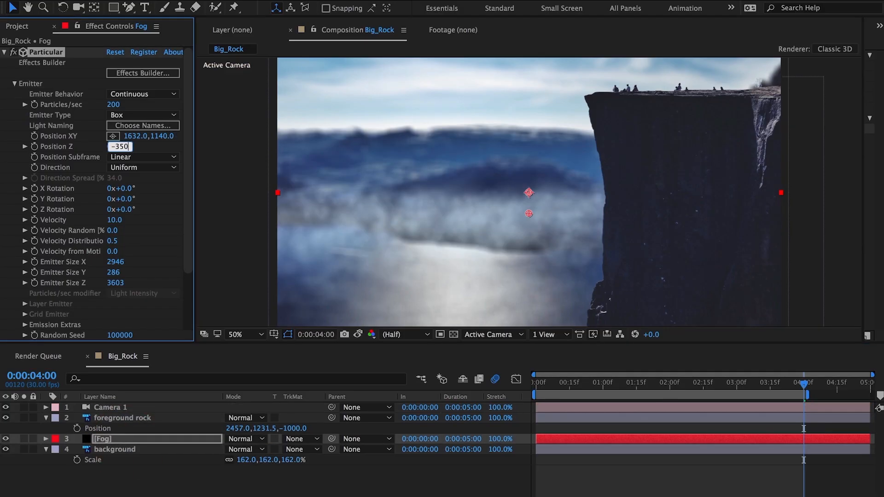
key("Return")
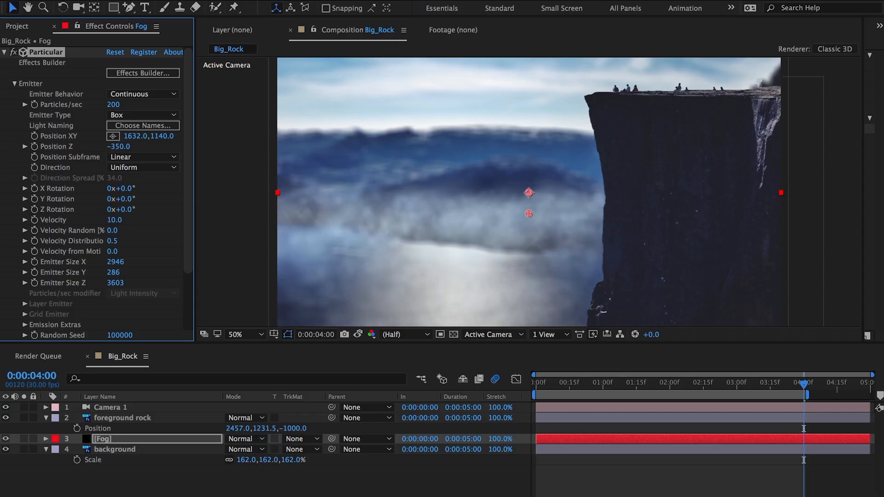
Set the Fog emitter's Pre Run under Emission Extras to 100
left_click(24, 325)
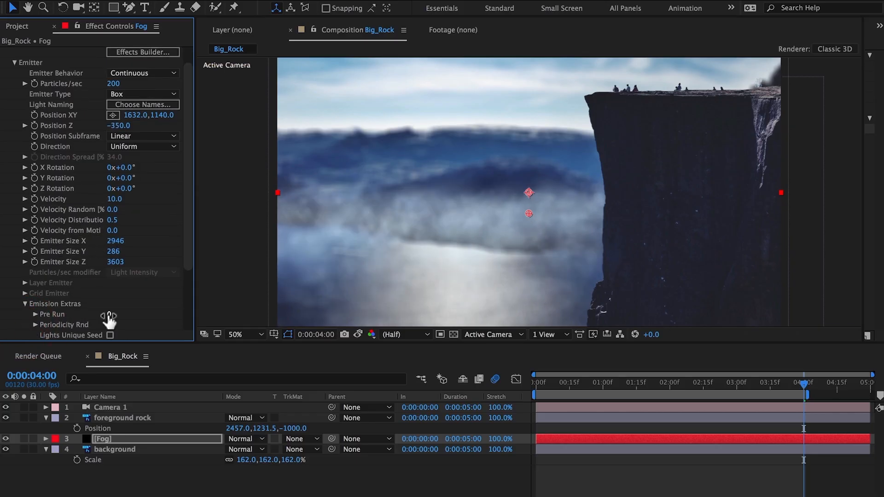
left_click_drag(109, 317, 192, 313)
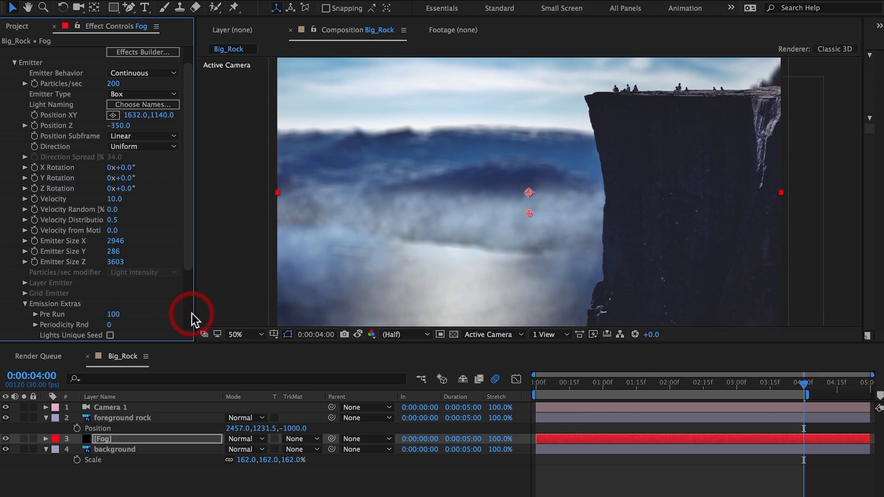
Duplicate the Fog layer and set the copy's opacity to 30%
left_click(107, 436)
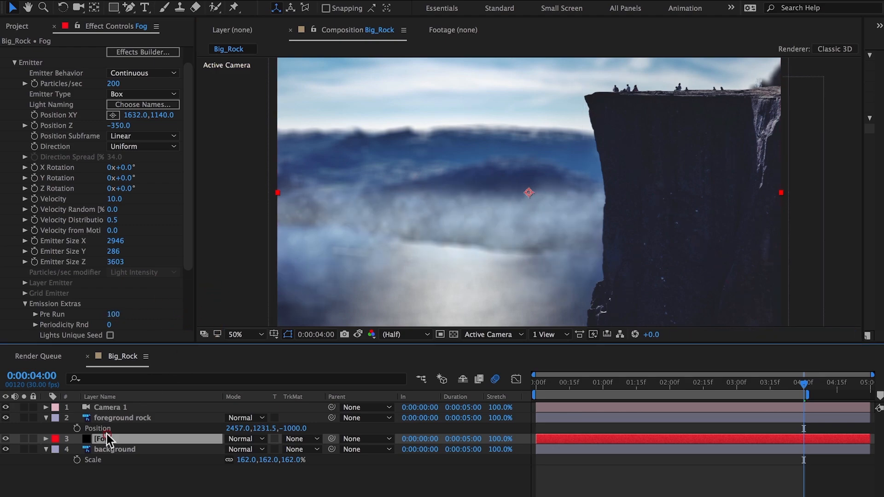
key("ctrl+d")
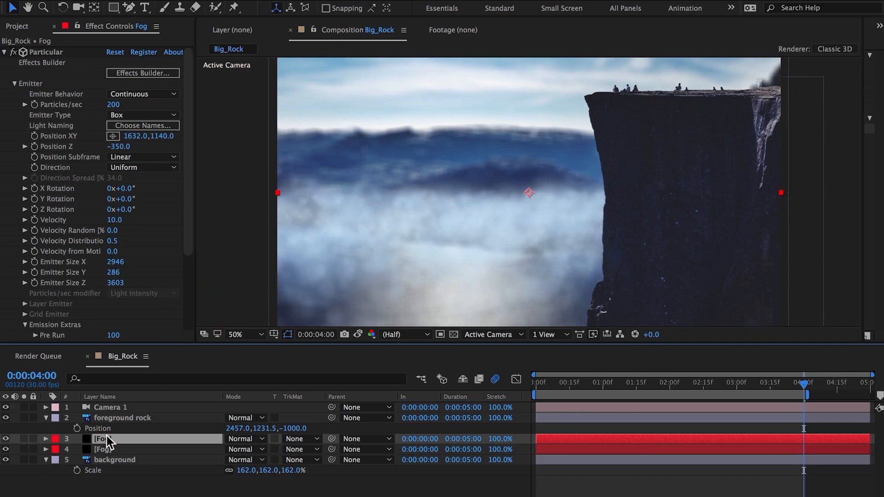
key("t")
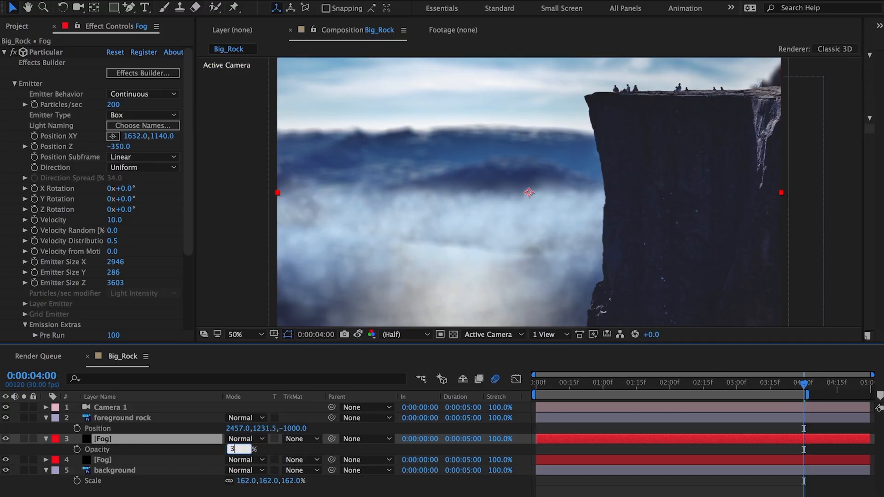
key("Return")
Duplicate the 30% Fog layer and move the copy above the foreground rock layer
left_click(98, 438)
key("super+d")
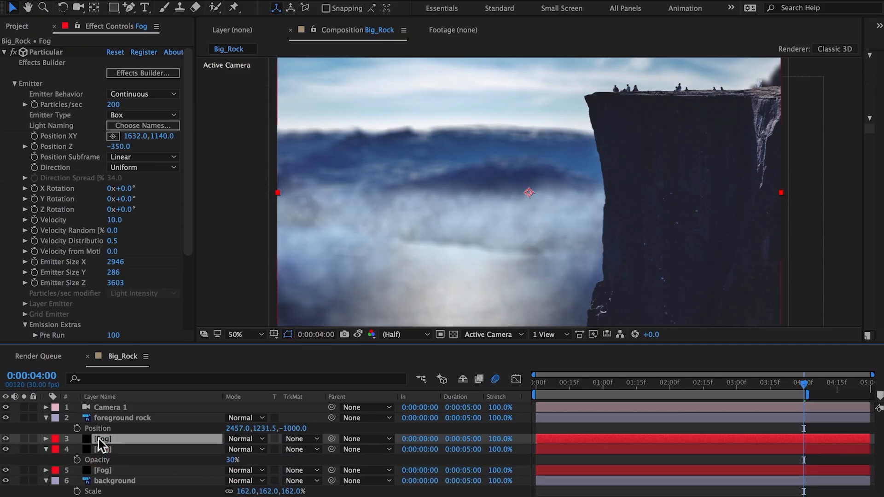
left_click_drag(99, 438, 104, 418)
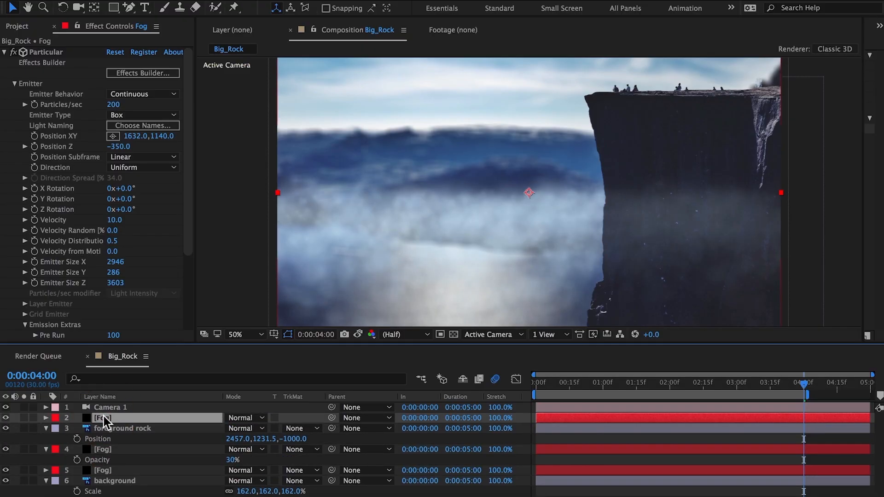
Load the Big Rock Top Fog custom preset onto the Fog layer through the Particular Effects Builder
left_click(134, 74)
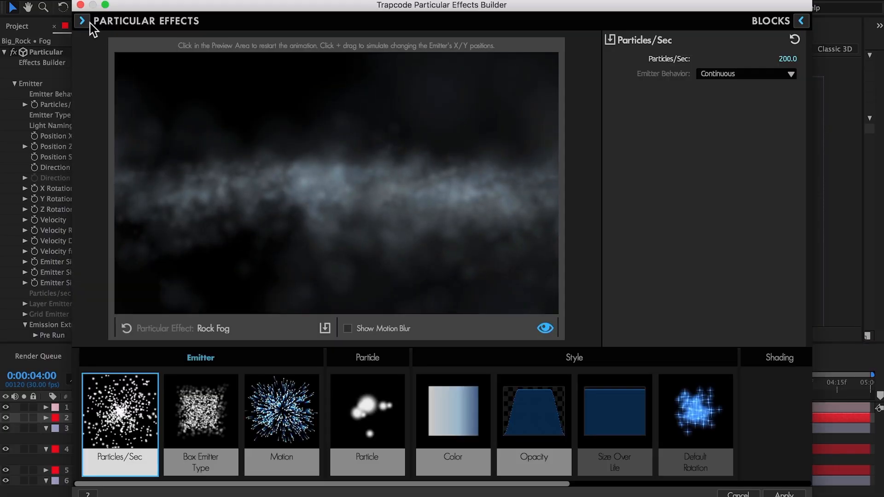
left_click(82, 21)
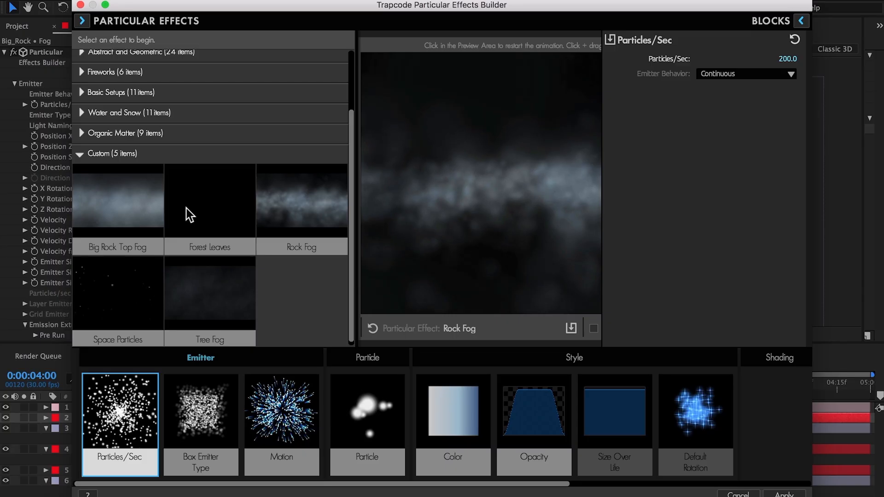
left_click(143, 207)
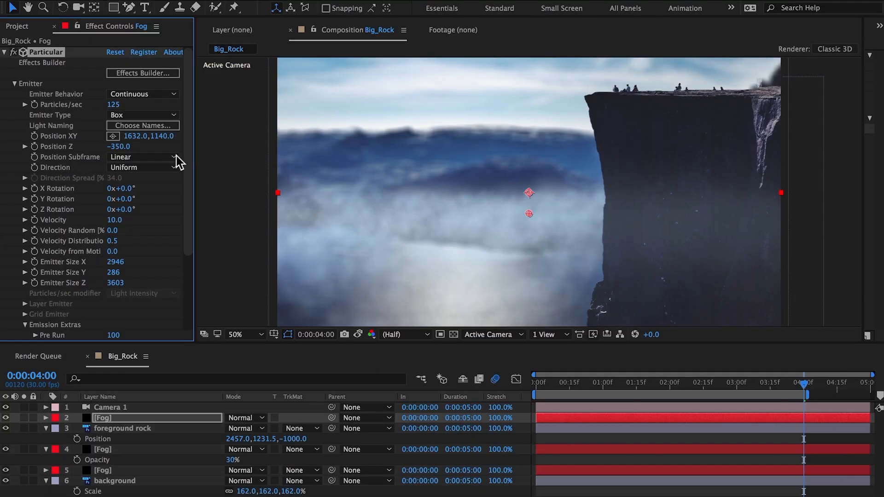
Set the Fog emitter's Position XY to 1632, 722
left_click(157, 137)
type("722")
key("Return")
Set the top Fog layer's blending mode to Hard Light
left_click(111, 418)
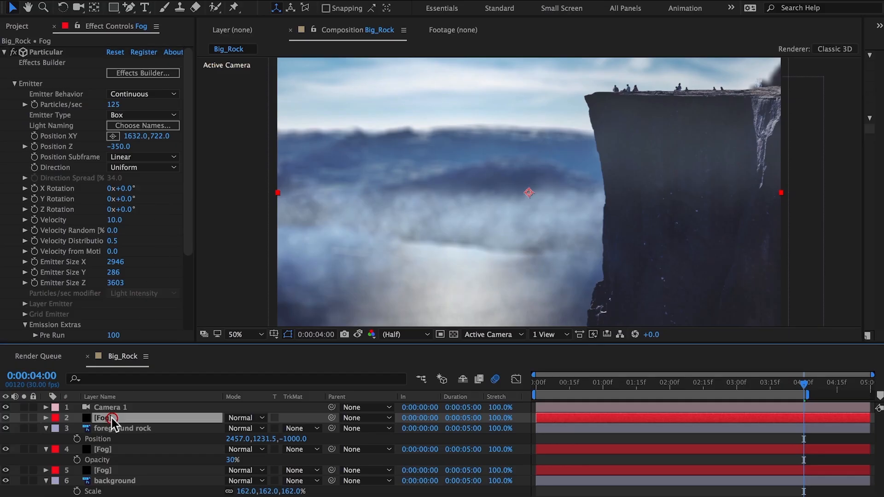
left_click(254, 416)
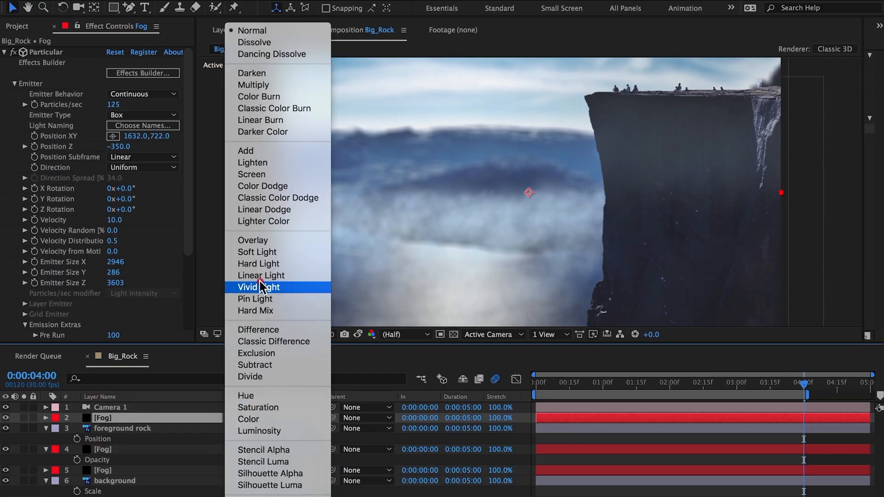
left_click(261, 263)
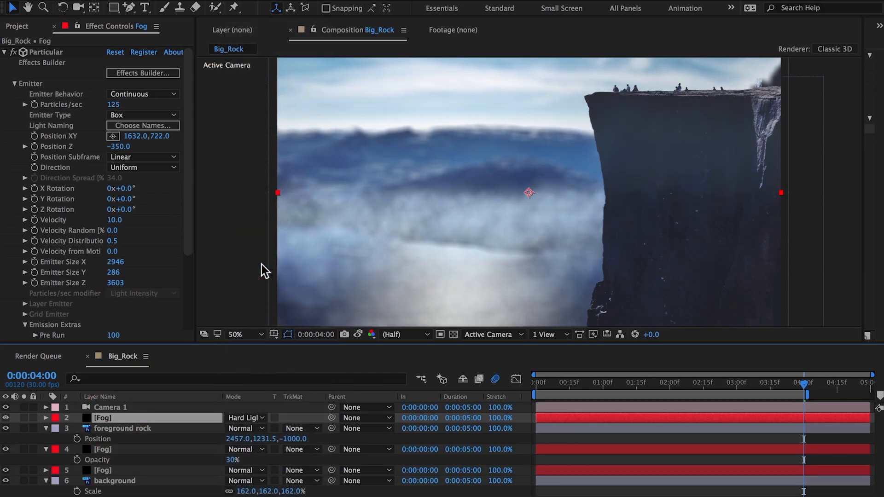
Duplicate the Hard Light Fog layer and set the copy's opacity to 50%
key("ctrl+d")
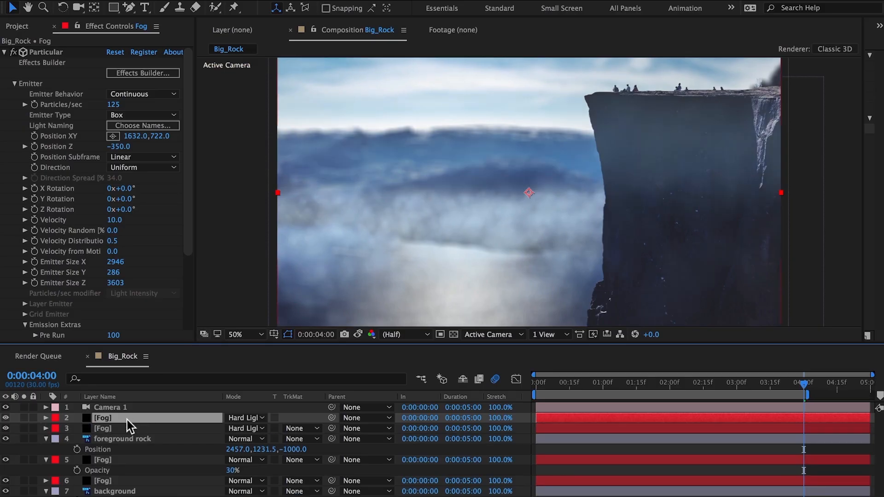
key("t")
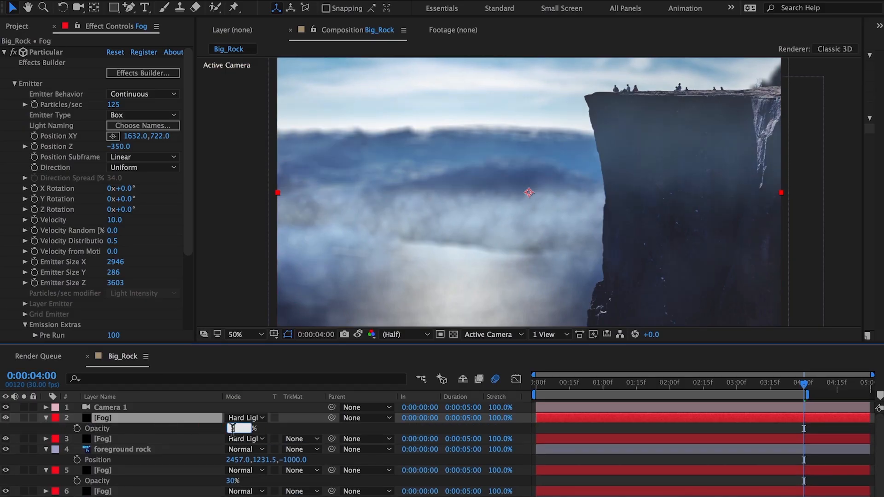
type("50")
key("Return")
Set the other Hard Light Fog layer's opacity to 100% and collapse the layers' properties
left_click(134, 439)
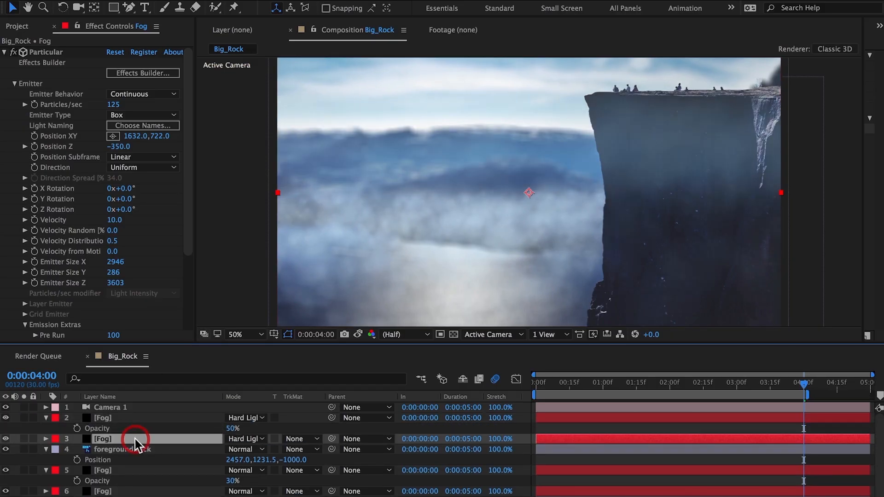
key("t")
left_click_drag(230, 449, 416, 453)
left_click_drag(231, 452, 235, 452)
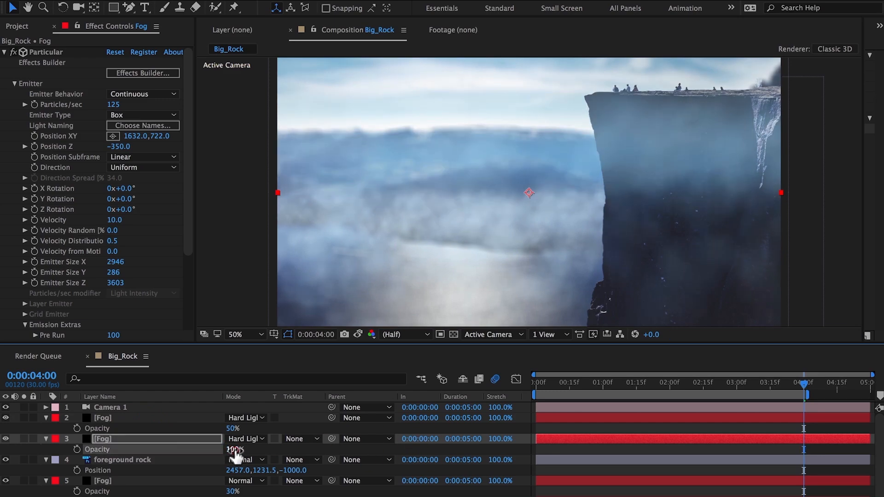
key("ctrl+a")
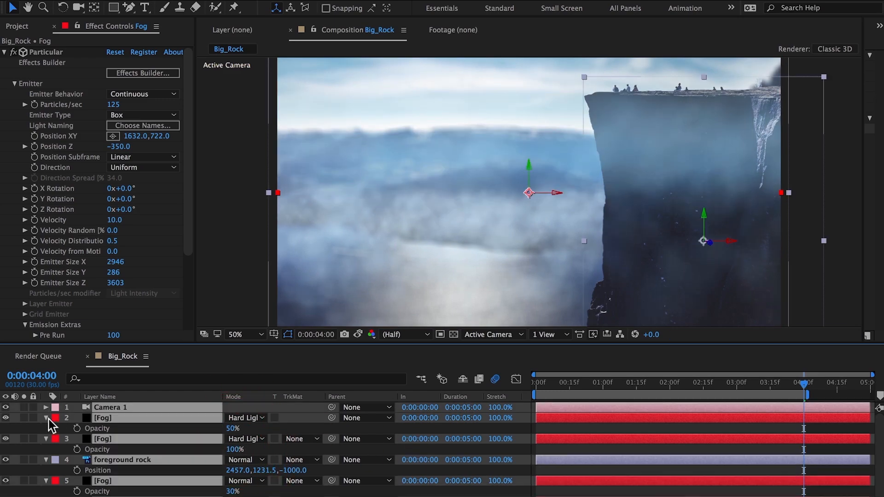
left_click(46, 418)
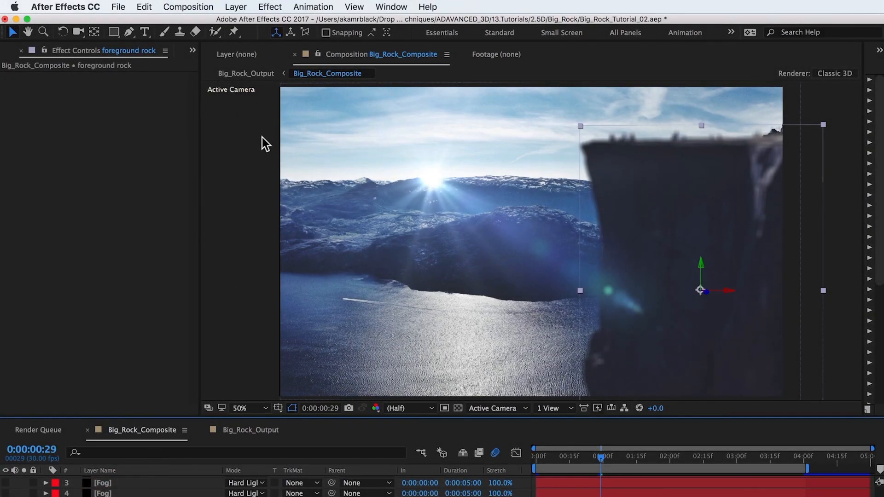
Create a new solid layer named Fractal Fog in the Big_Rock_Composite composition
left_click(239, 7)
mouse_move(252, 22)
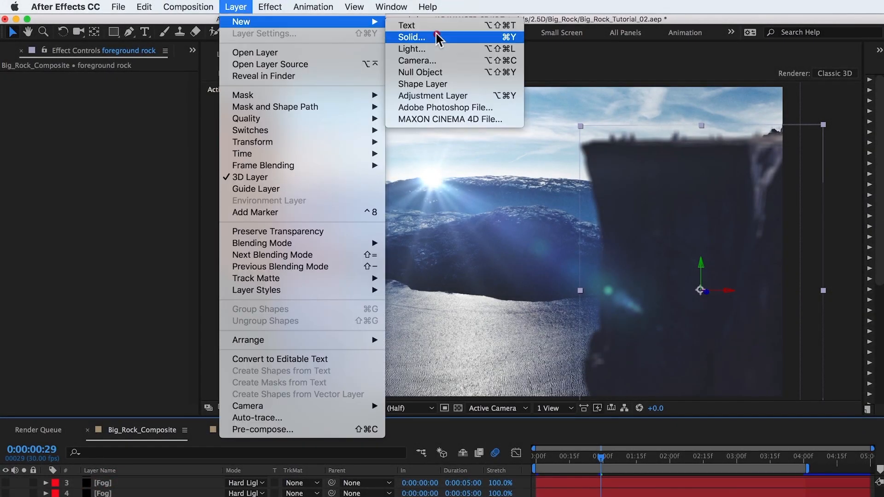
left_click(436, 33)
type("Fractal")
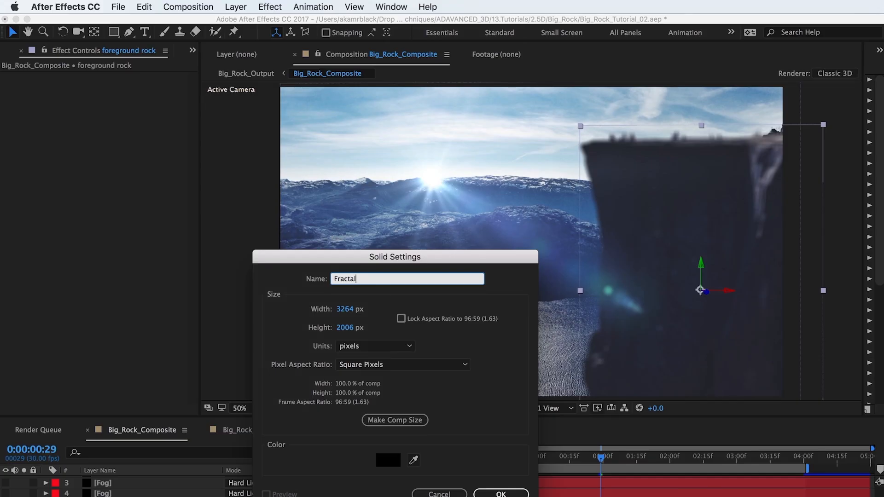
type(" Fog")
key("Return")
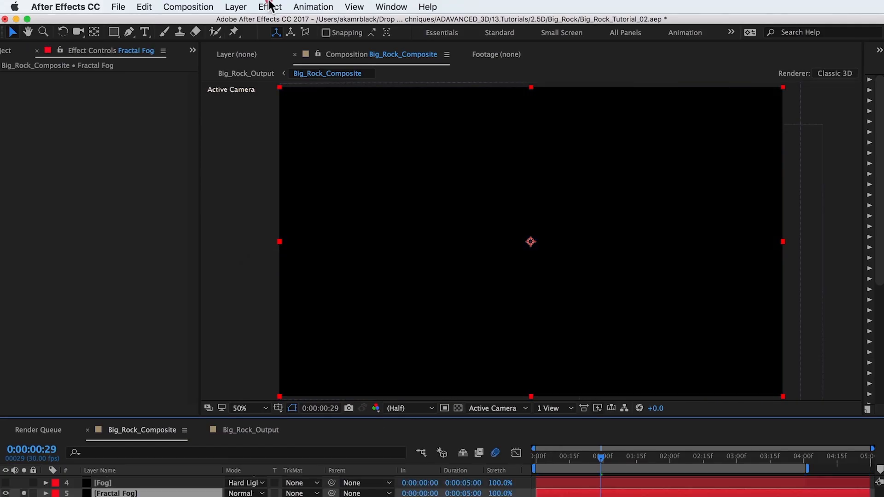
Apply the Fractal Noise effect to the Fractal Fog solid
left_click(270, 6)
mouse_move(292, 276)
mouse_move(303, 297)
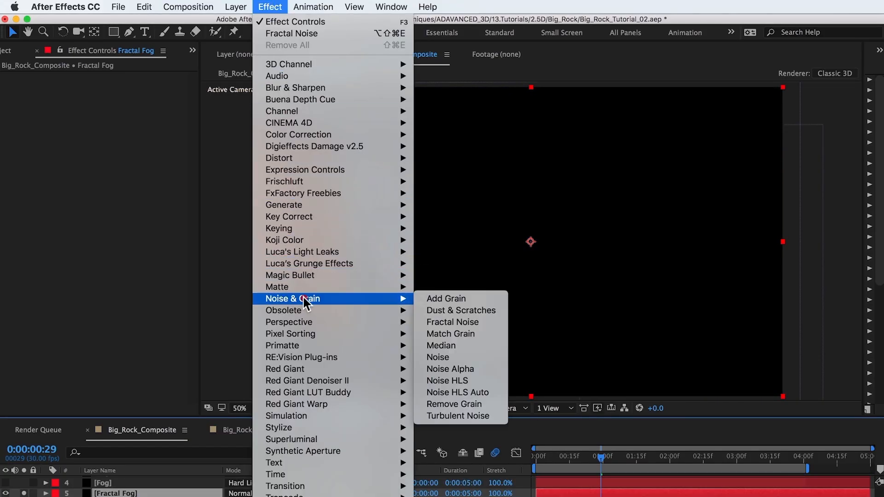
left_click(453, 321)
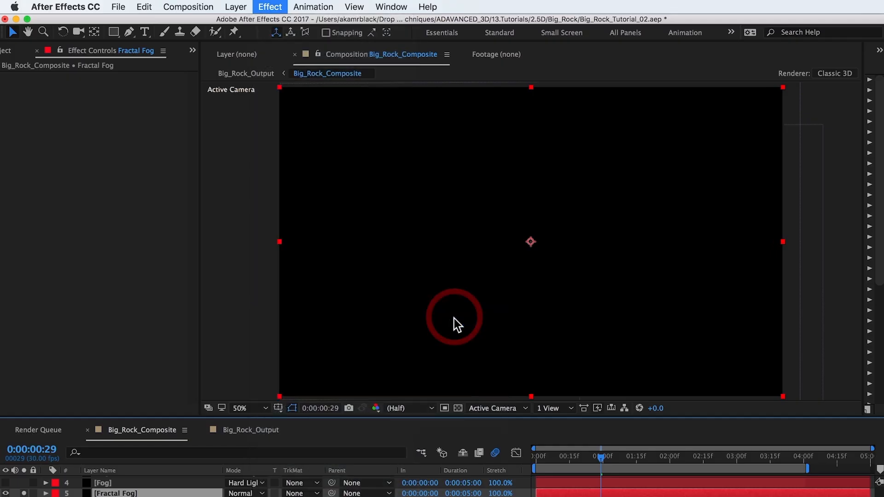
Set the Fractal Noise type to Cloudy with contrast 71 and brightness 34
left_click(142, 88)
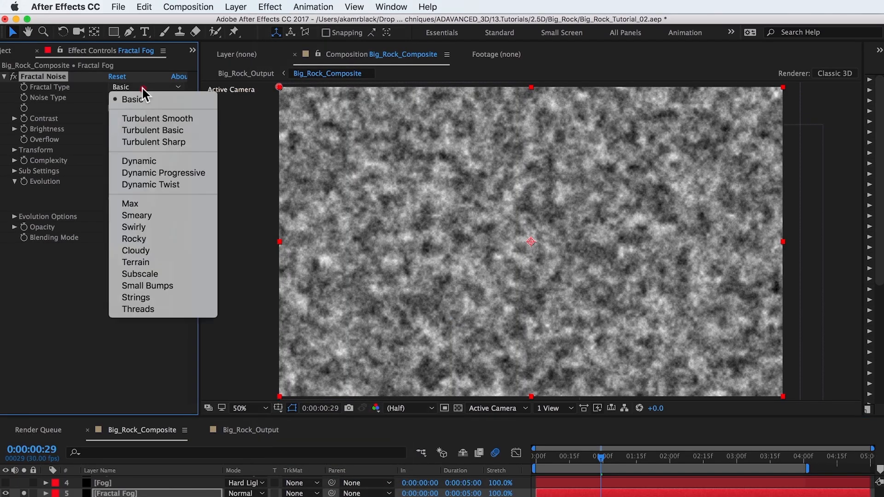
left_click(148, 250)
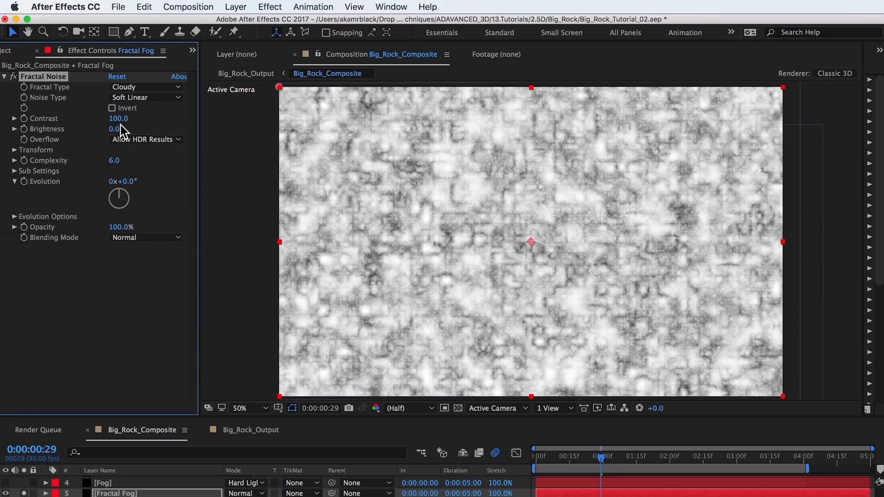
mouse_move(118, 131)
left_mouse_down()
mouse_move(136, 129)
mouse_move(94, 129)
mouse_move(104, 122)
left_mouse_up()
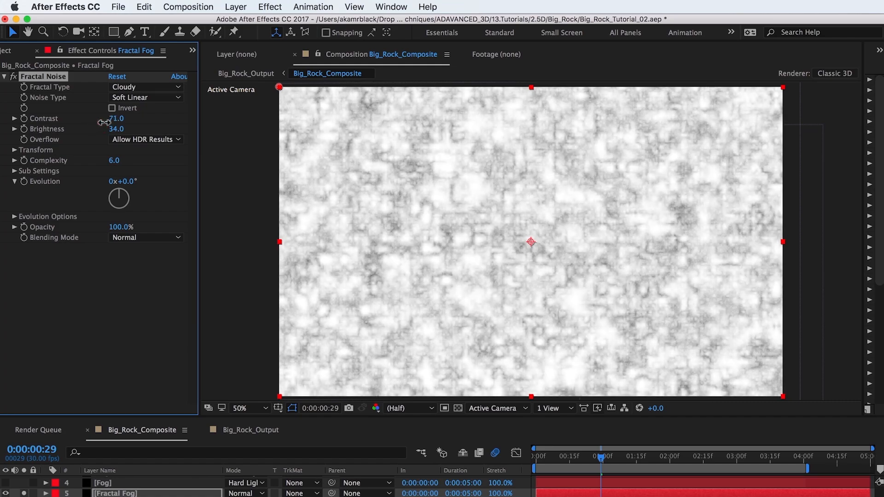
Set the Fractal Fog layer's mode to Soft Light and adjust contrast to 36 and brightness to 21
left_click(14, 150)
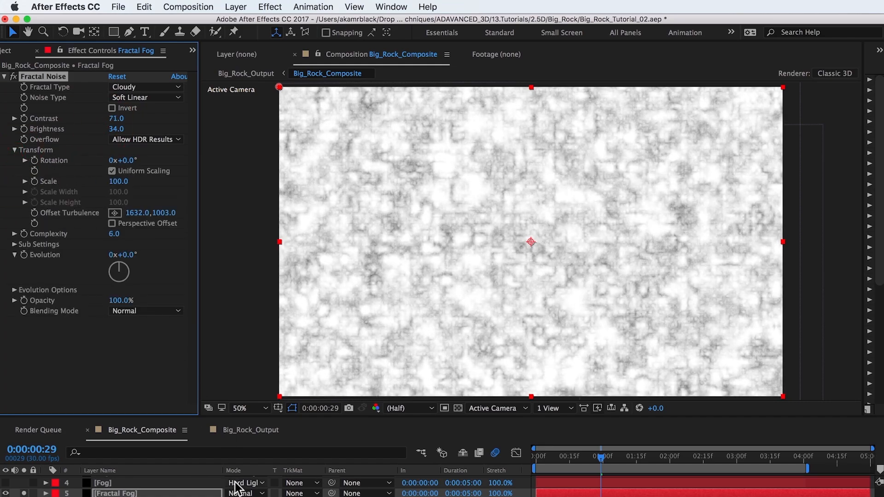
left_click(255, 493)
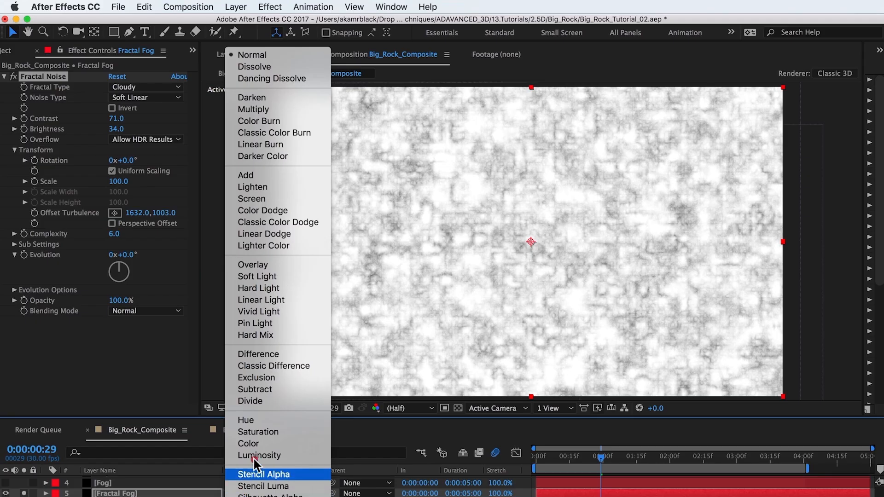
left_click(257, 276)
mouse_move(114, 121)
left_mouse_down()
mouse_move(103, 130)
mouse_move(116, 133)
left_mouse_up()
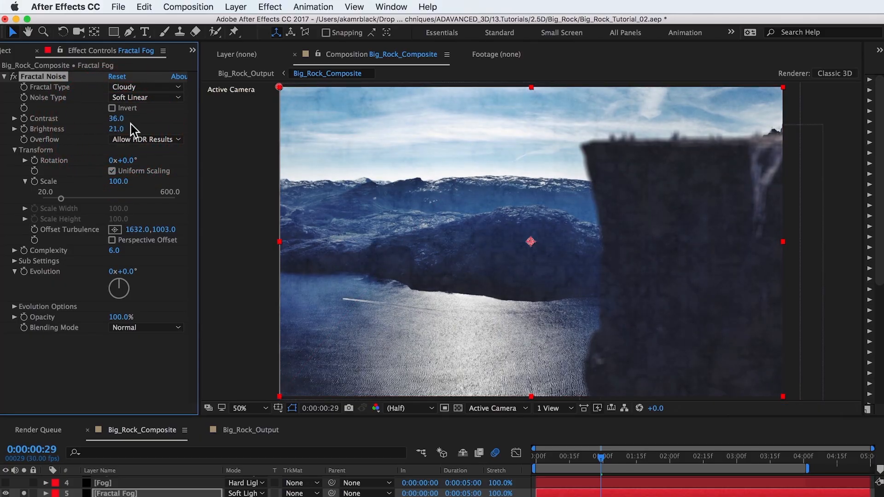
Animate the Fractal Noise Evolution with keyframes at the start and end of the timeline
left_click(24, 272)
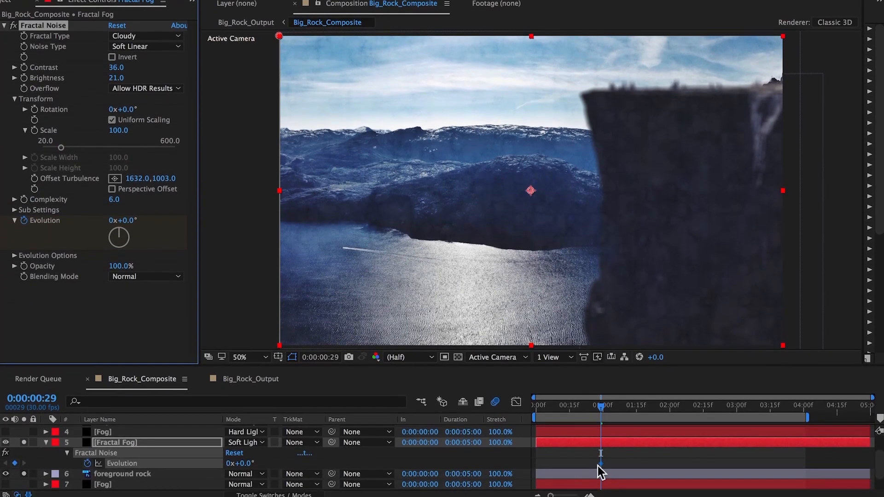
left_click_drag(598, 464, 515, 464)
left_click_drag(248, 460, 438, 459)
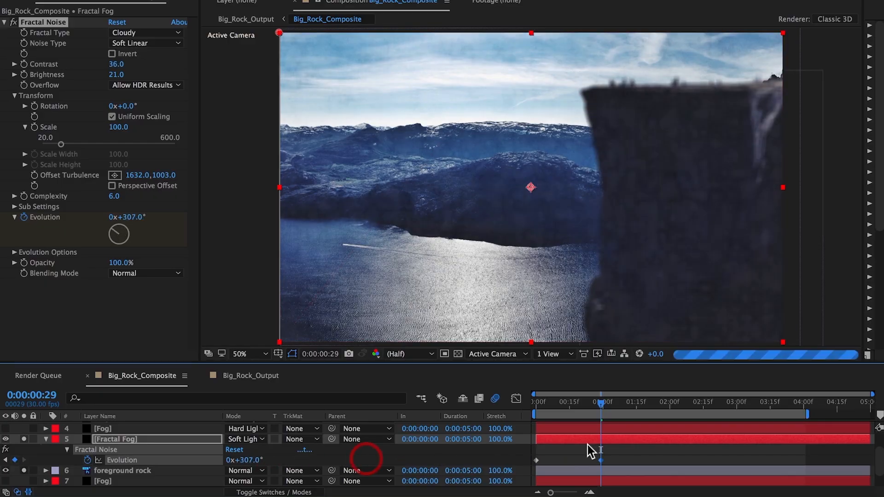
left_click_drag(600, 459, 791, 473)
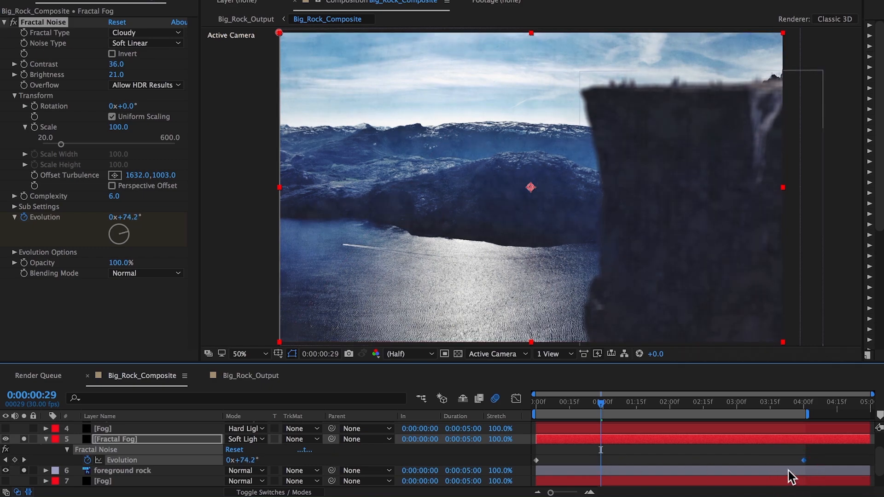
mouse_move(120, 128)
left_mouse_down()
mouse_move(157, 134)
mouse_move(121, 130)
left_mouse_up()
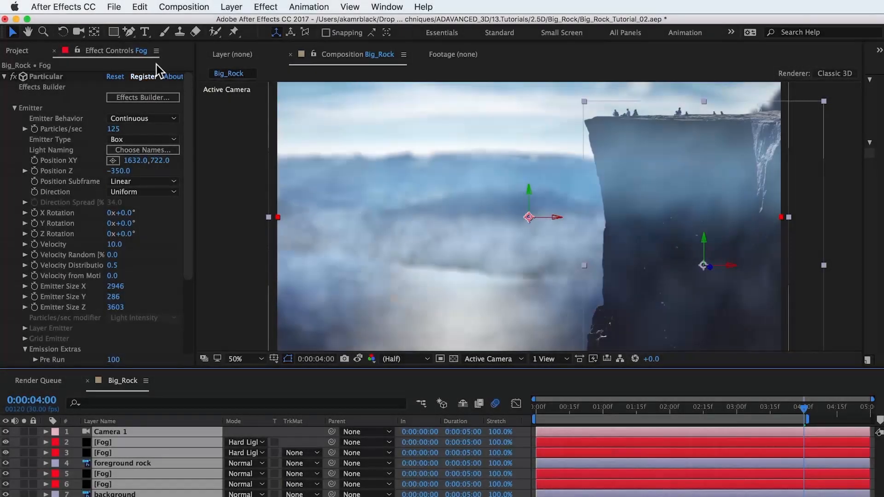
Create a new solid layer named Sun Flare in the Big_Rock composition
left_click(231, 7)
mouse_move(368, 20)
left_click(408, 38)
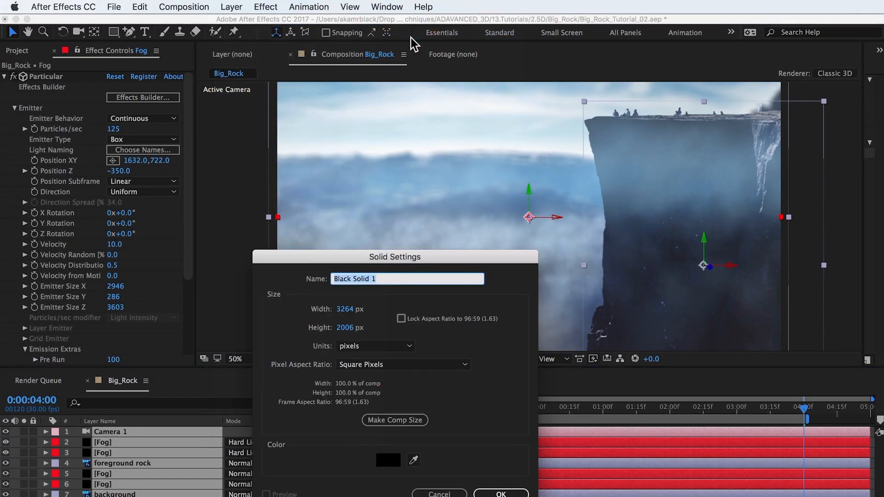
type("F")
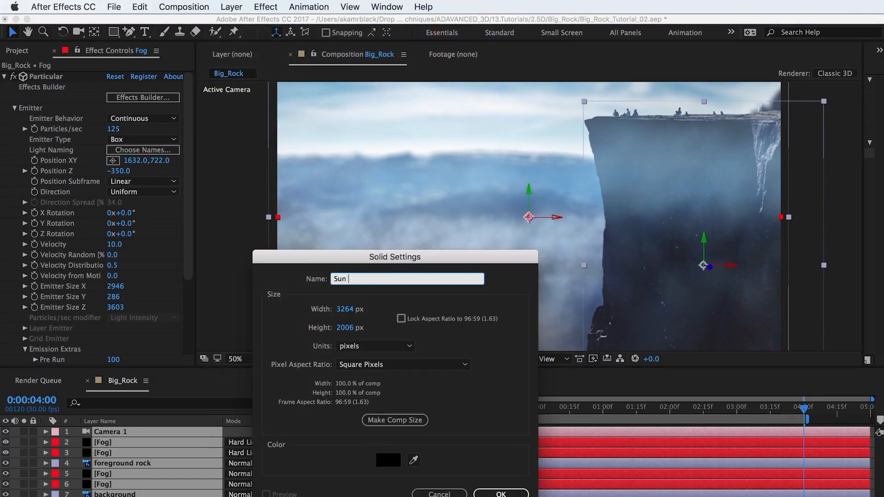
type("un Flare")
key("Return")
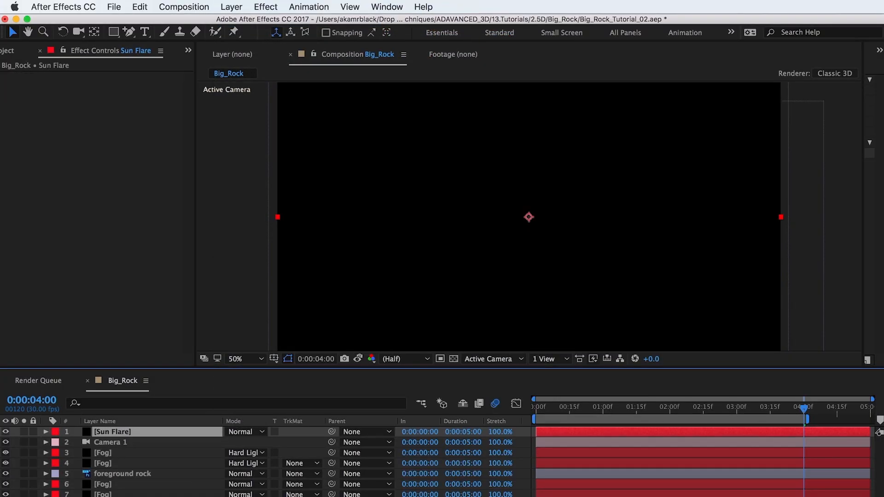
Move the Sun Flare layer below the camera and apply the Video Copilot Optical Flares effect to it
left_click_drag(133, 430, 132, 446)
left_click(266, 7)
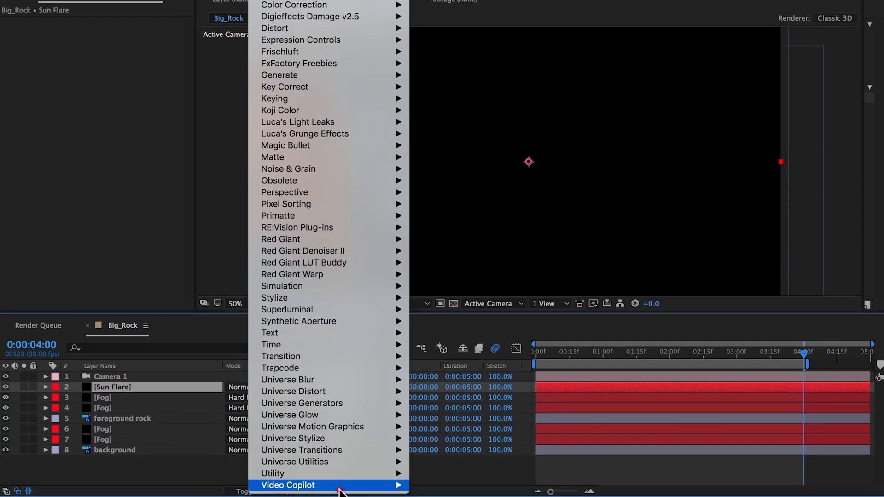
mouse_move(396, 484)
left_click(438, 461)
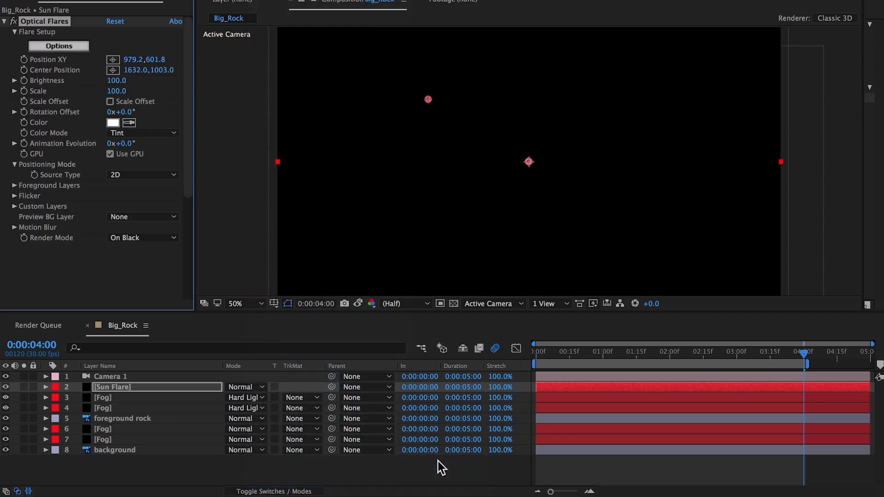
Load the Big Rock custom preset into the Optical Flares effect on the Sun Flare layer
left_click(73, 47)
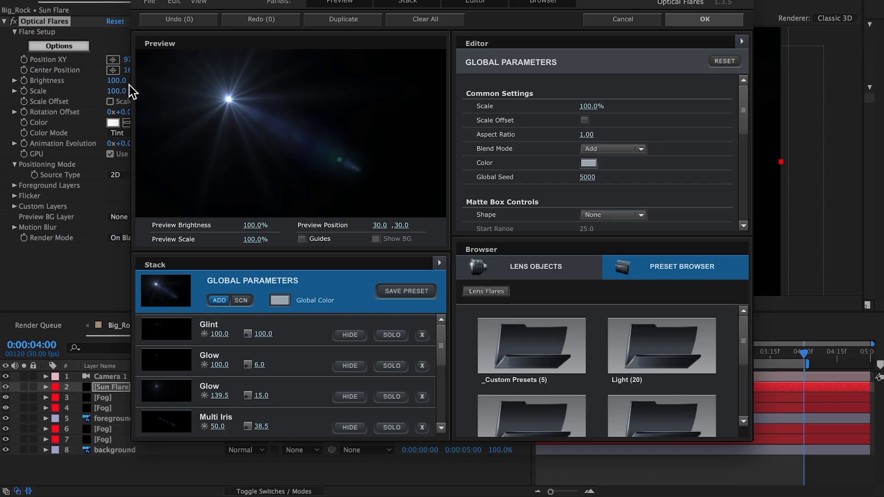
left_click(514, 339)
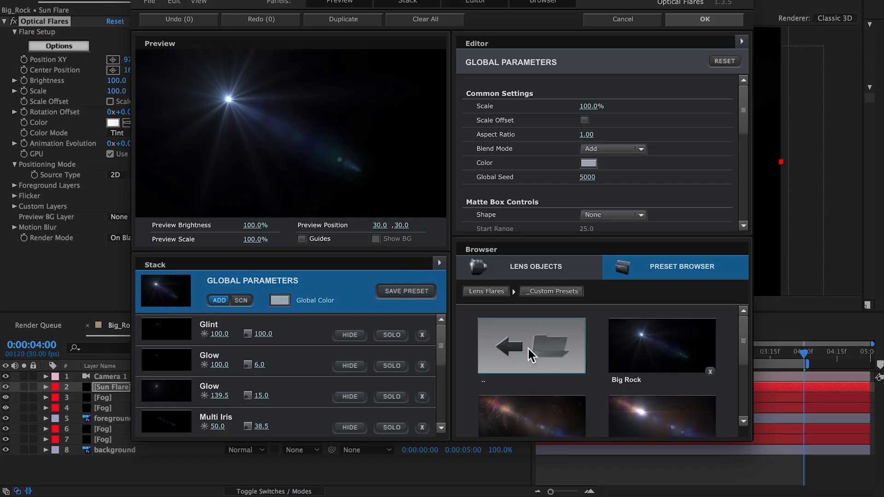
left_click(656, 353)
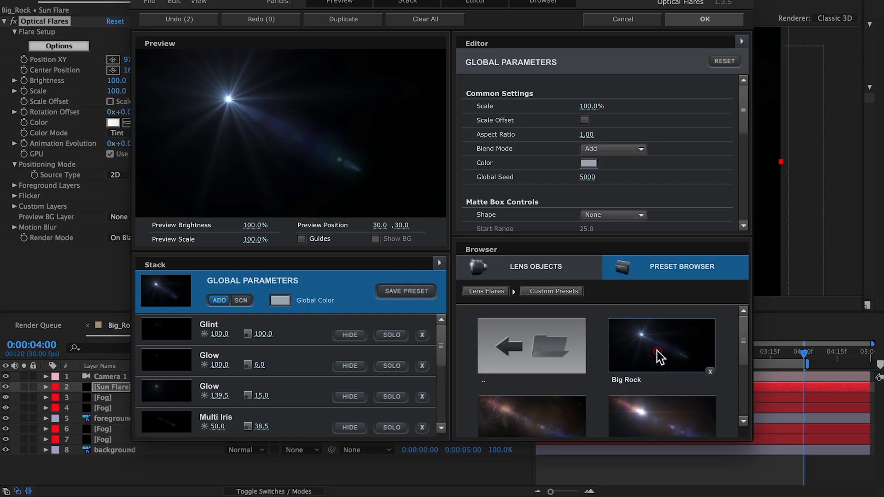
left_click(693, 21)
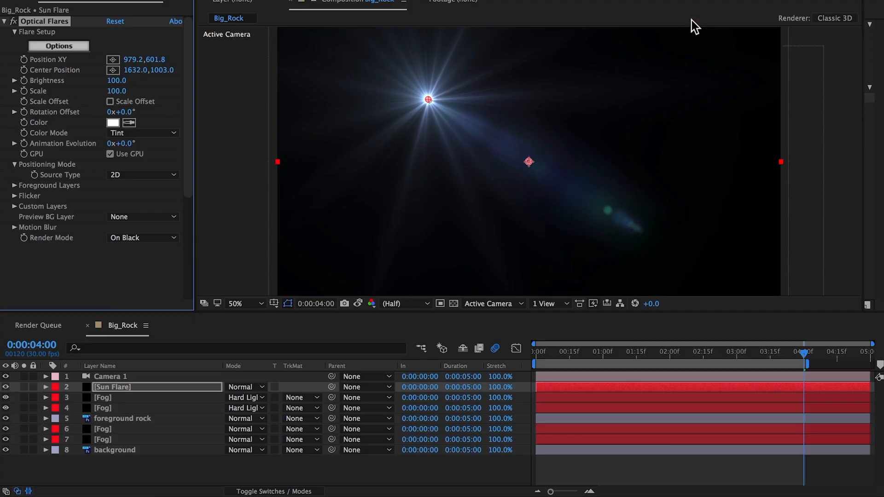
Set the Sun Flare layer's blend mode to Screen and move the flare Position XY to 552, 366
left_click(256, 387)
left_click(267, 145)
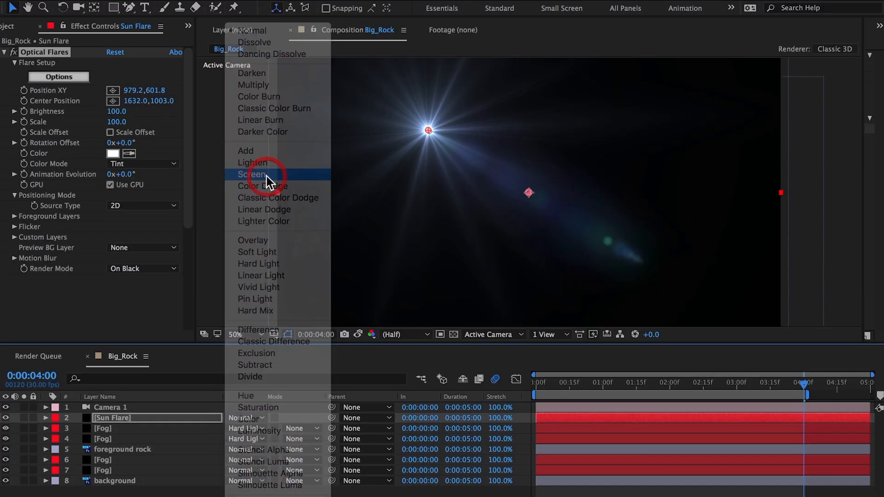
left_click(136, 90)
type("55")
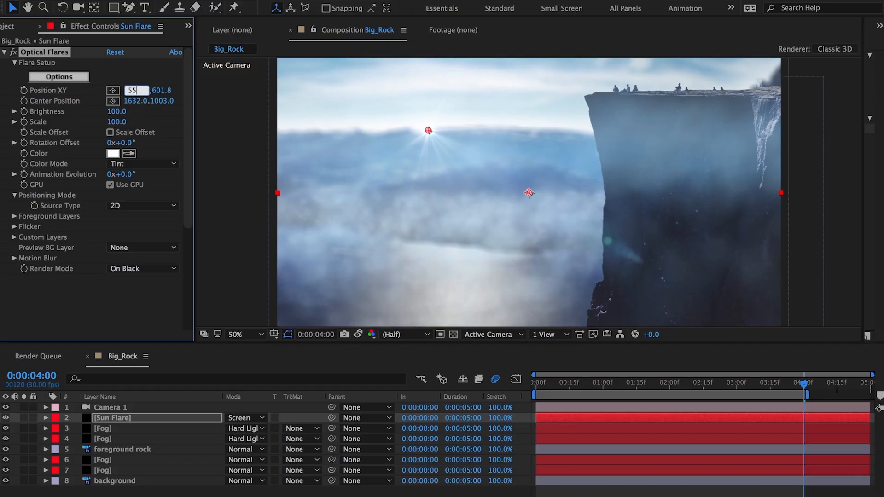
type("2")
key("Tab")
type("3")
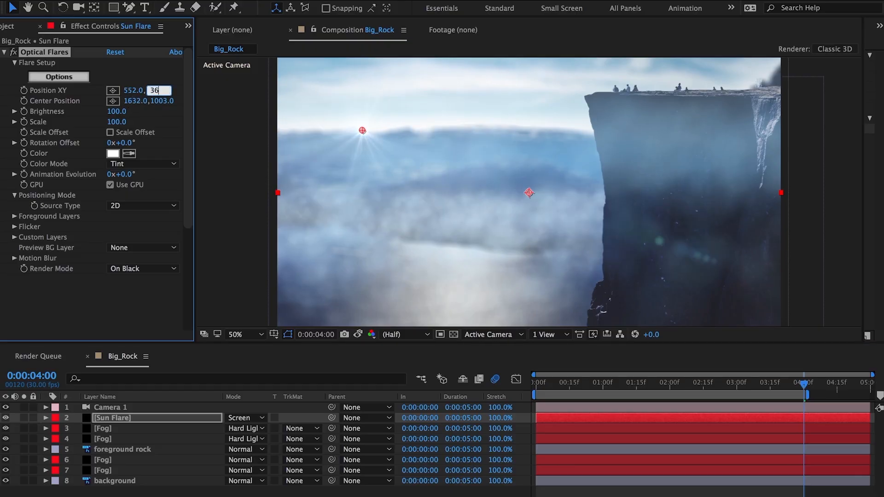
type("66")
key("Tab")
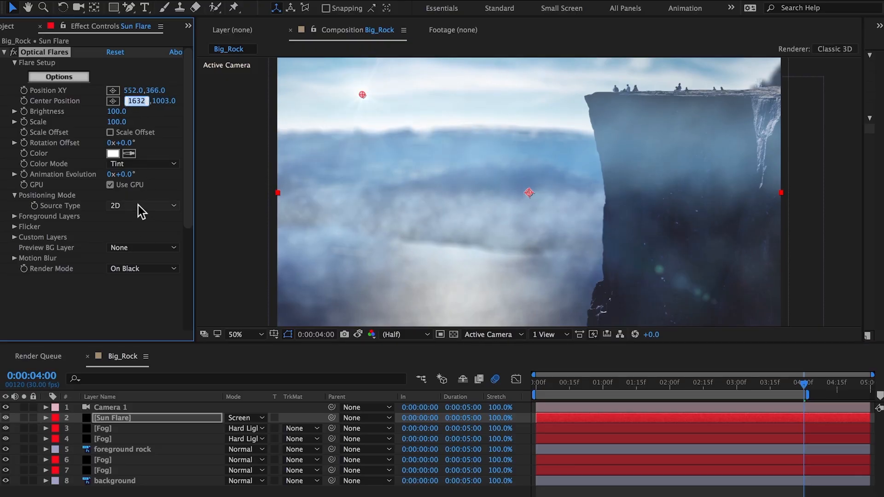
Switch the flare source type to 3D, set Position Z to 2800, and raise brightness to 190 and scale to 150
left_click(138, 205)
left_click(139, 231)
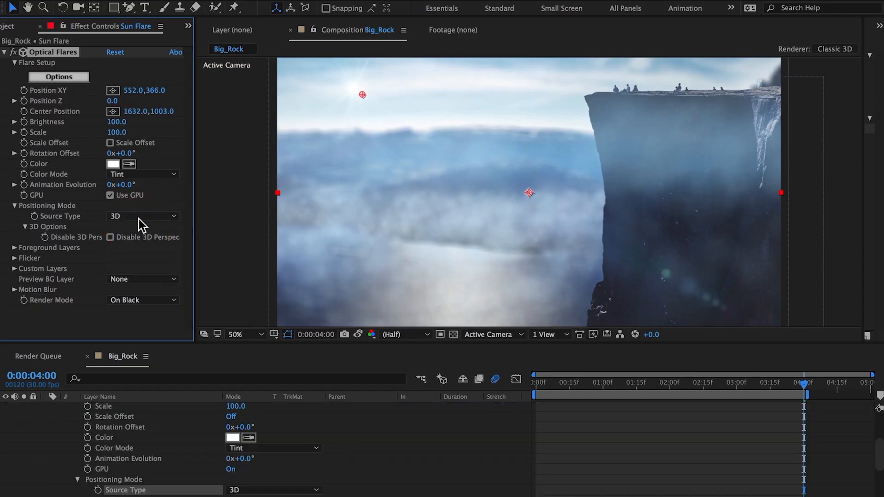
left_click(115, 101)
type("28")
key("Return")
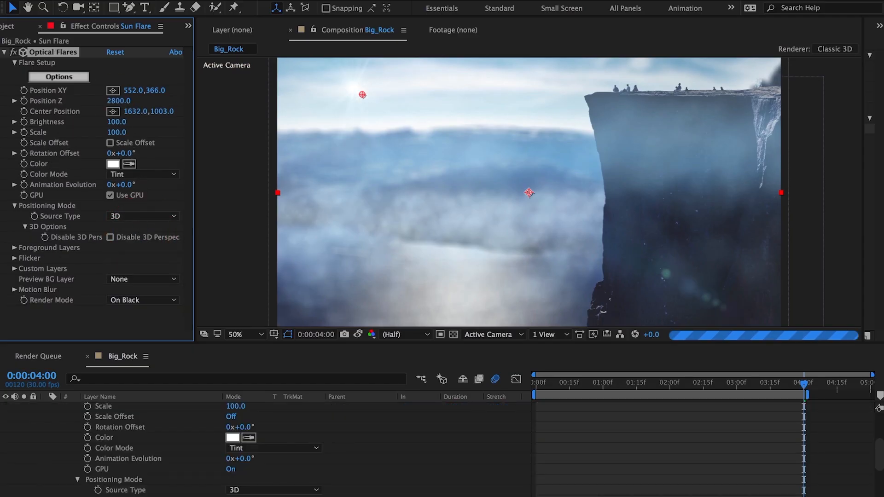
mouse_move(119, 122)
left_mouse_down()
mouse_move(131, 122)
mouse_move(122, 123)
mouse_move(126, 133)
left_mouse_up()
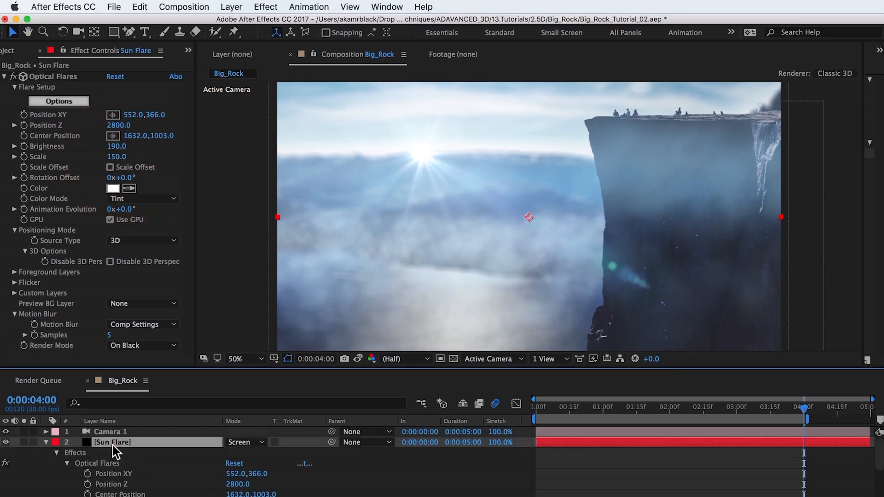
Apply Camera Lens Blur to the Sun Flare layer and set its blur radius to 40
left_click(266, 6)
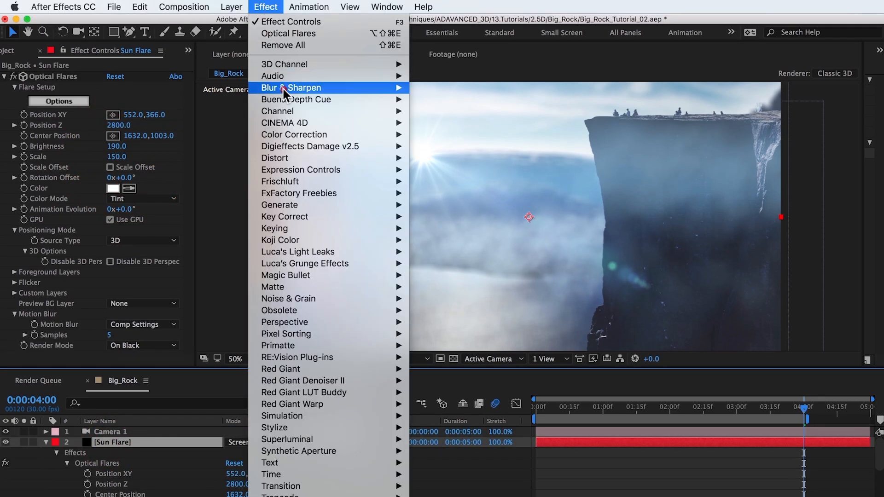
mouse_move(283, 88)
left_click(446, 109)
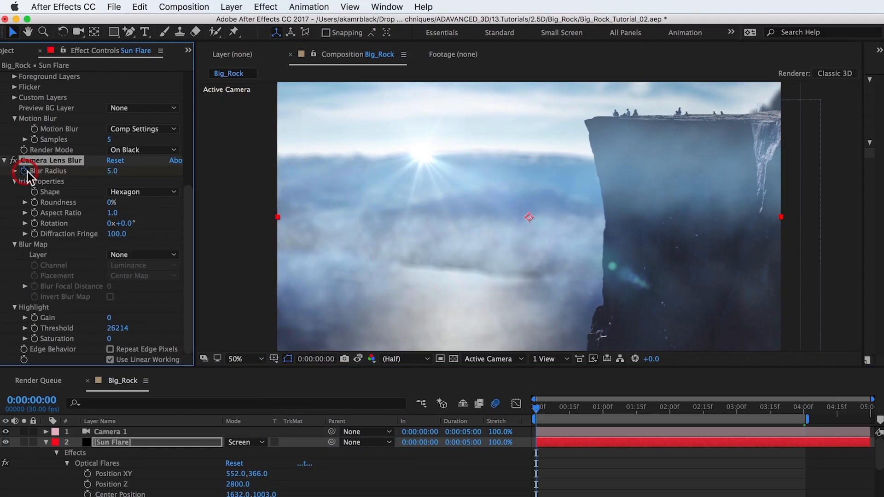
left_click(803, 410)
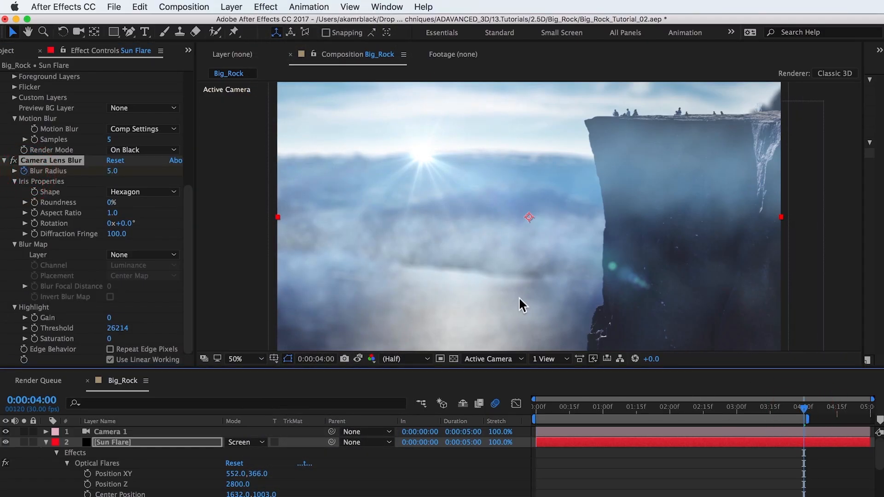
left_click(112, 171)
type("40")
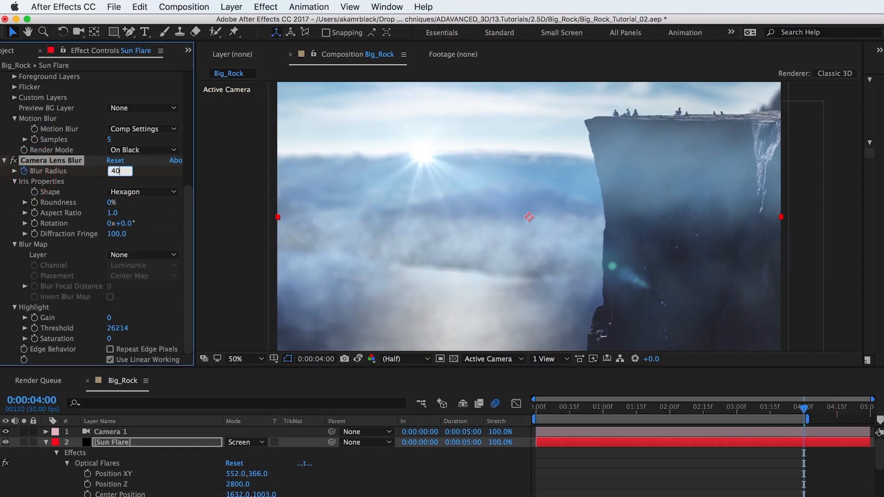
key("Return")
Preview the composition playback
key("space")
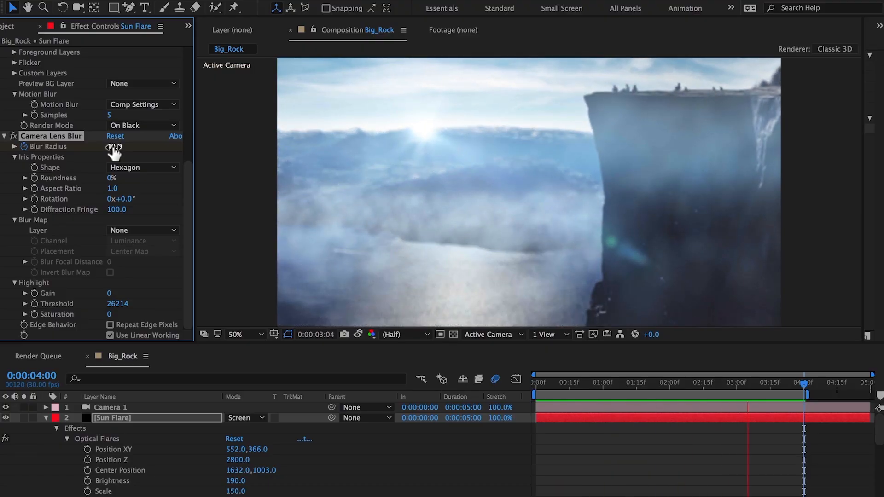
left_click(804, 387)
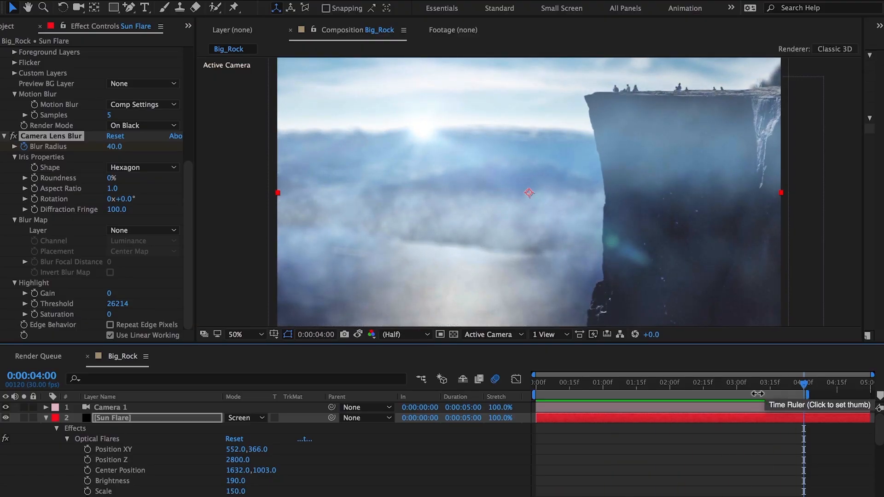
key("n")
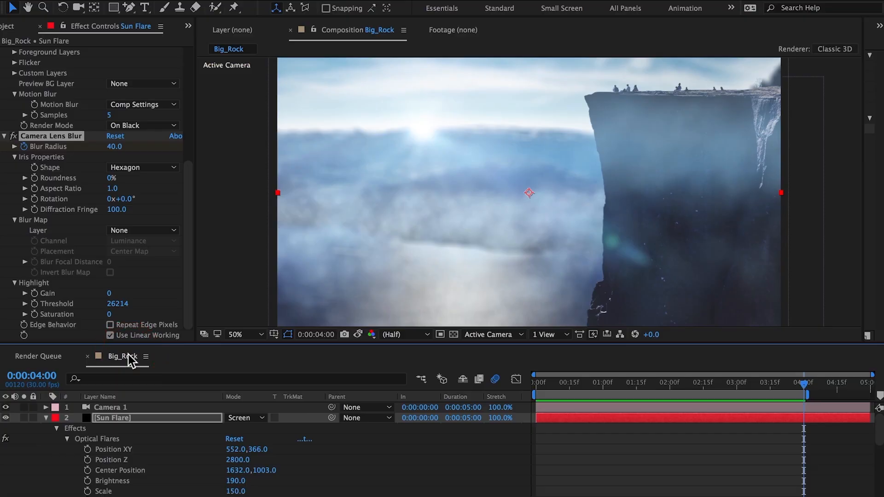
Rename the Big_Rock composition to Big_Rock_Composite
key("super+k")
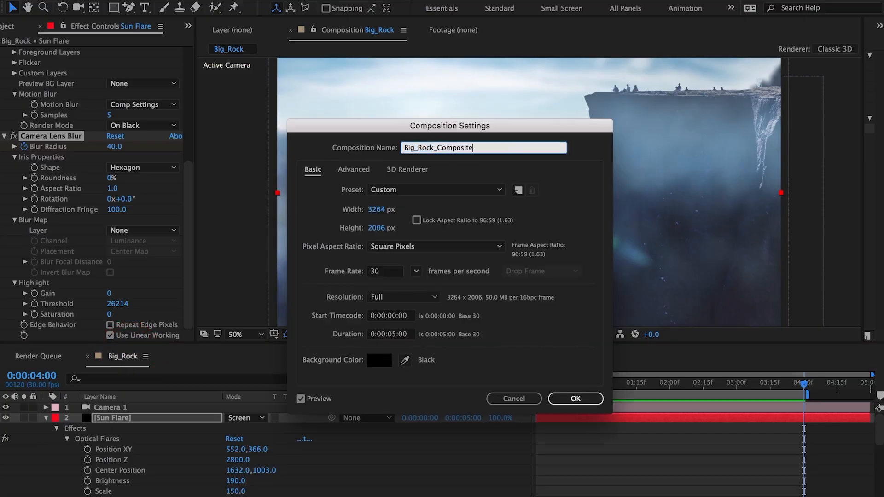
key("Return")
left_click(20, 27)
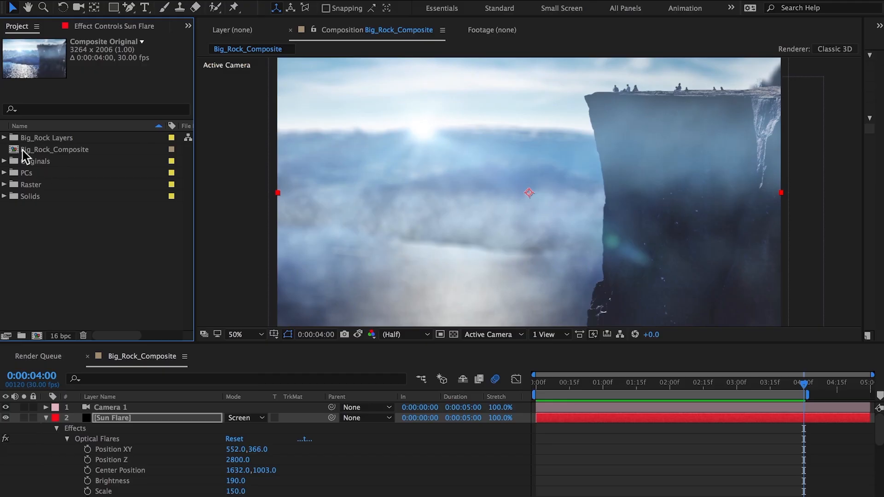
Nest Big_Rock_Composite in a new composition named Big_Rock_Output sized 1920 x 1080
left_click_drag(15, 150, 36, 337)
key("super+k")
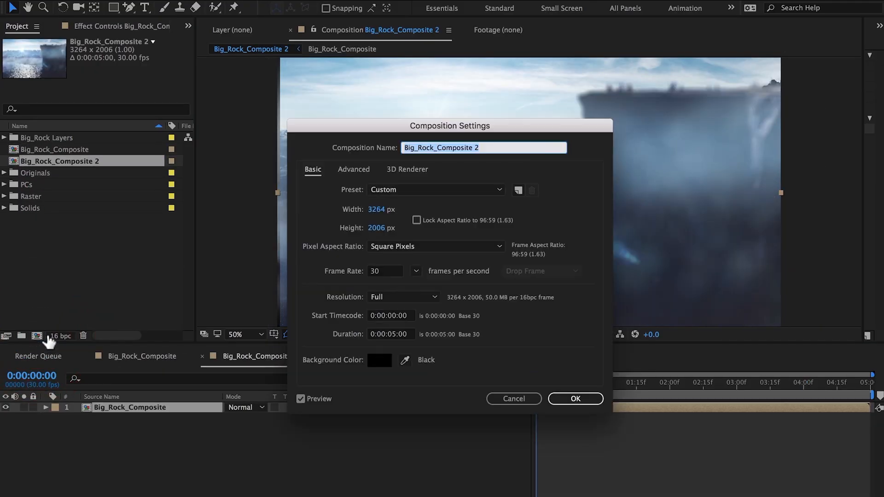
key("Right")
key("BackSpace")
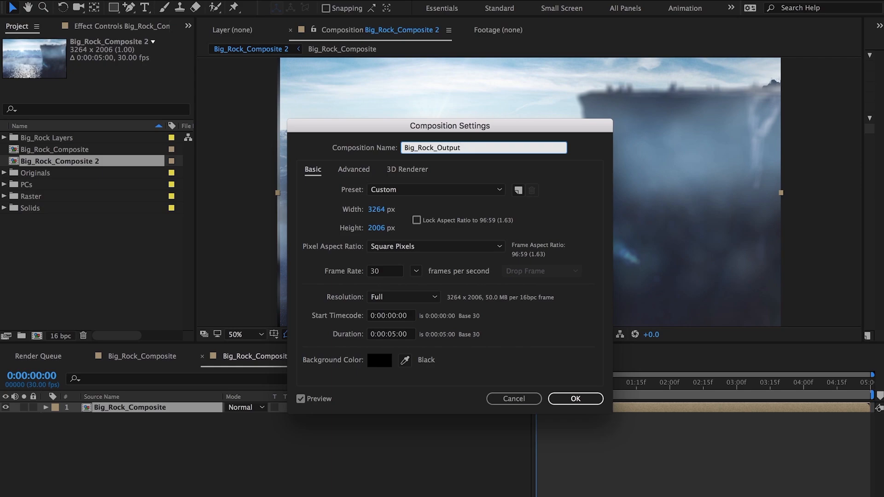
left_click(378, 210)
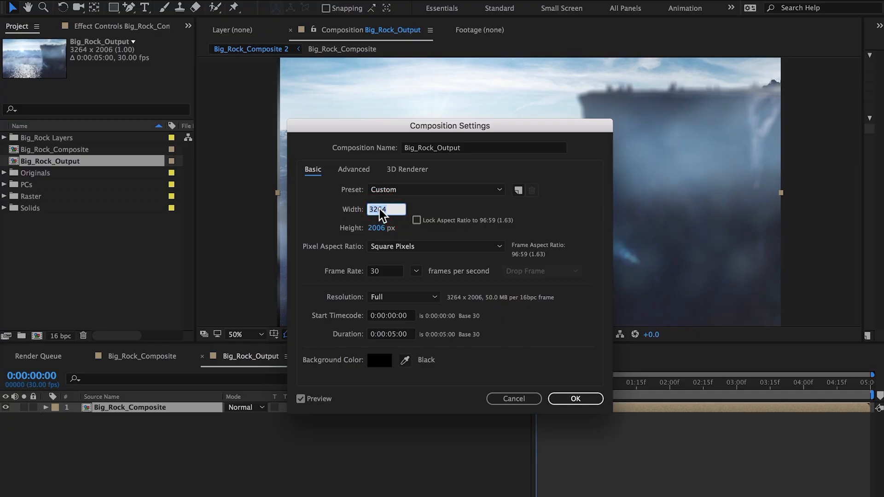
type("1920")
key("Tab")
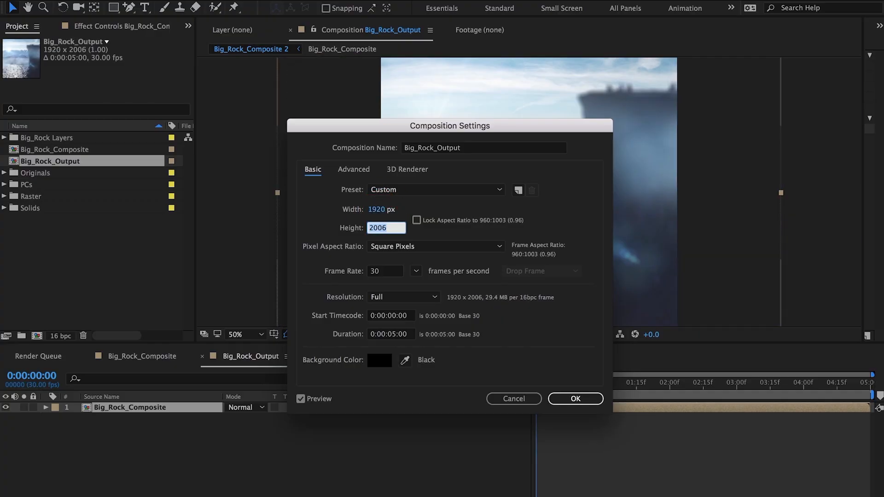
type("1080")
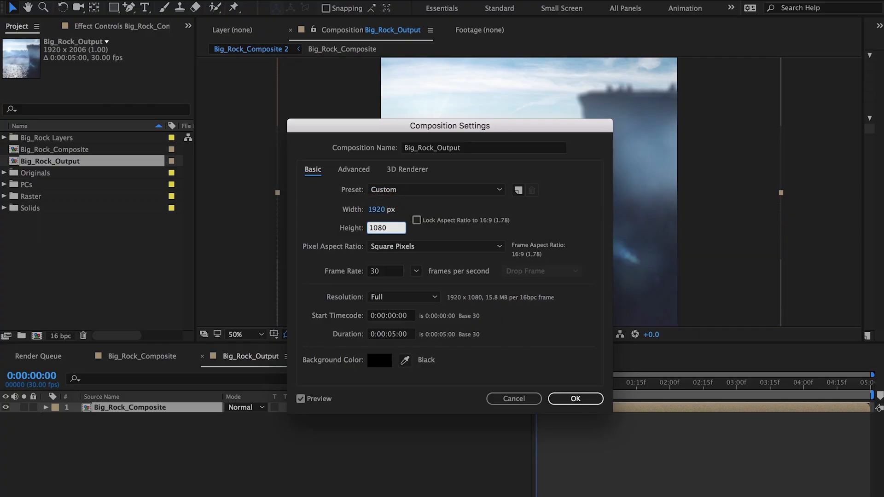
key("Return")
Scale the nested Big_Rock_Composite layer to 85%
key("s")
left_click(246, 418)
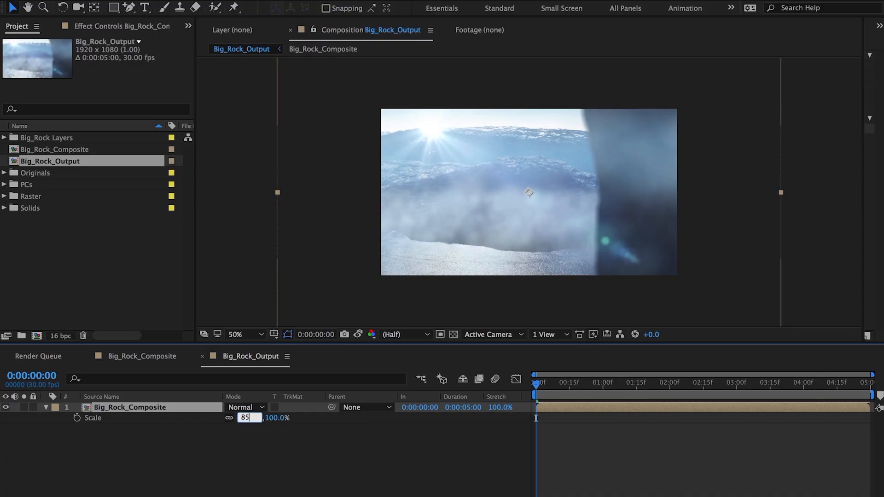
type("85")
key("Return")
Animate the nested layer's Position with keyframes at the start and end, setting the start position to 751, 722
key("p")
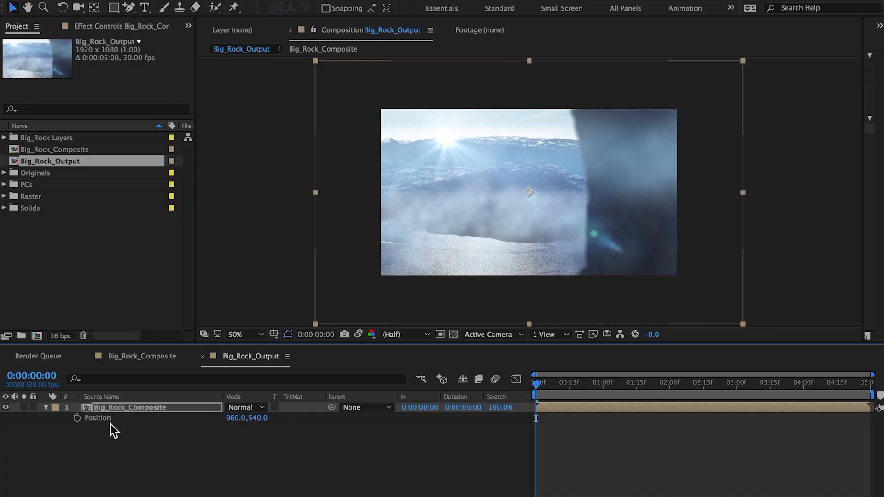
left_click(77, 418)
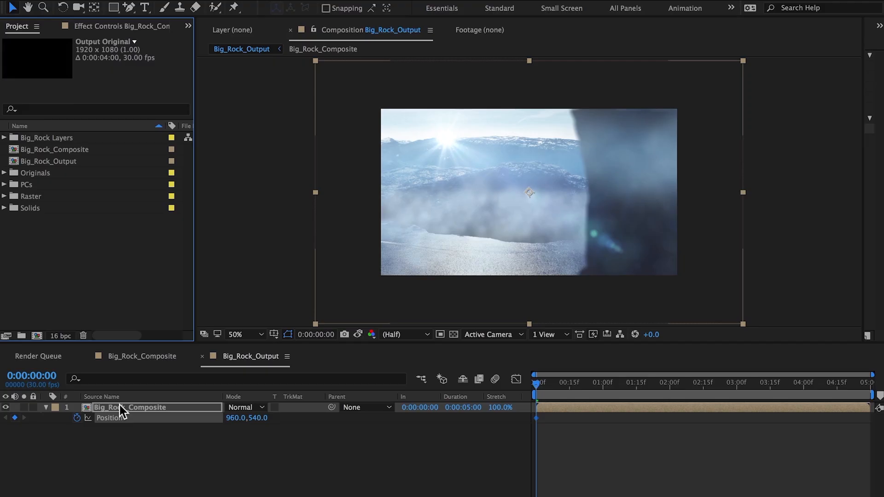
left_click_drag(234, 426, 149, 465)
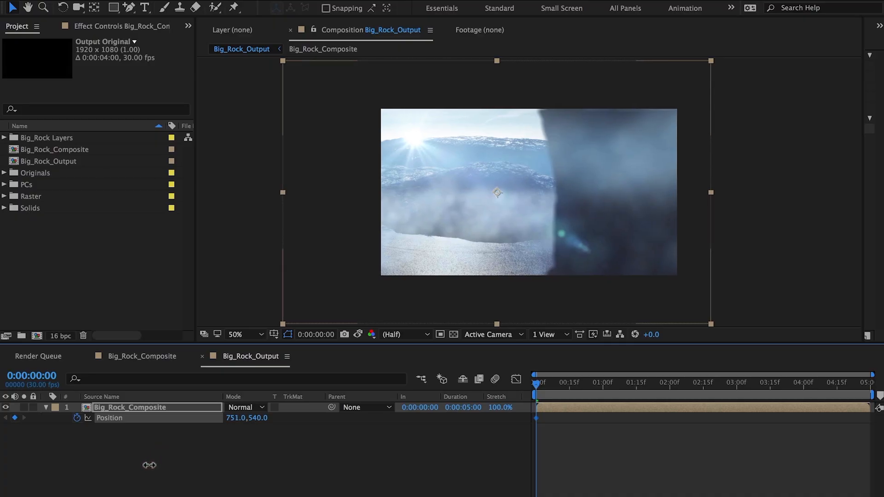
left_click_drag(807, 385, 875, 387)
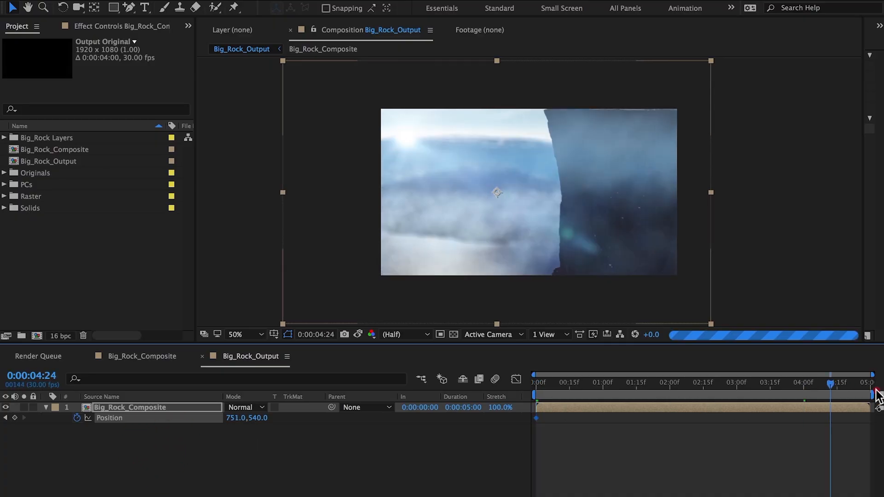
left_click_drag(232, 418, 193, 415)
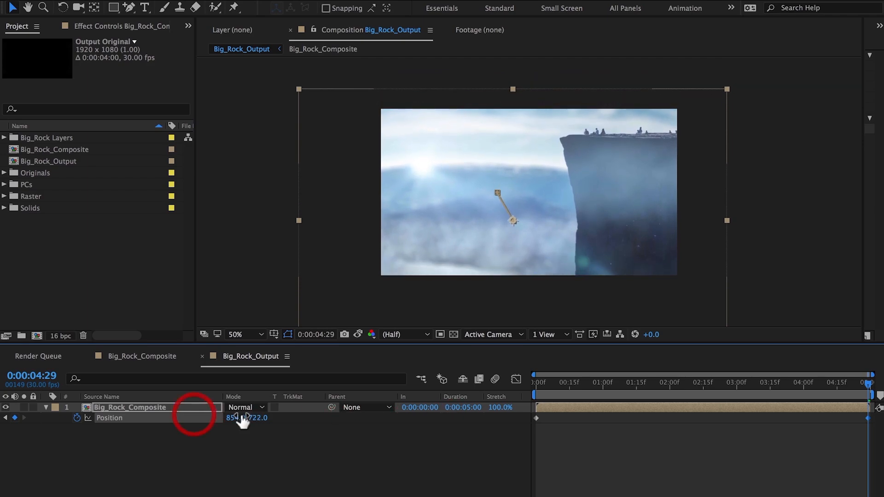
key("Home")
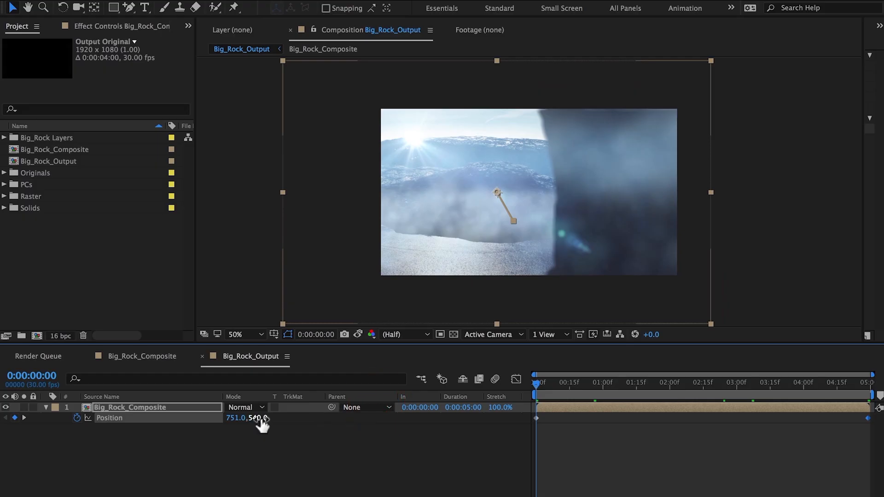
left_click(259, 418)
type("722")
key("Return")
Import the Letterbox_235.png file into the project
key("space")
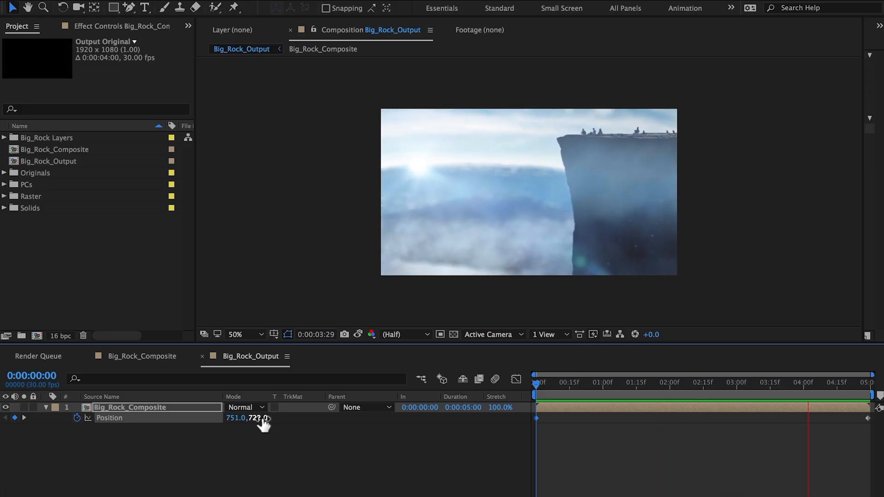
left_click(131, 298)
double_click(131, 298)
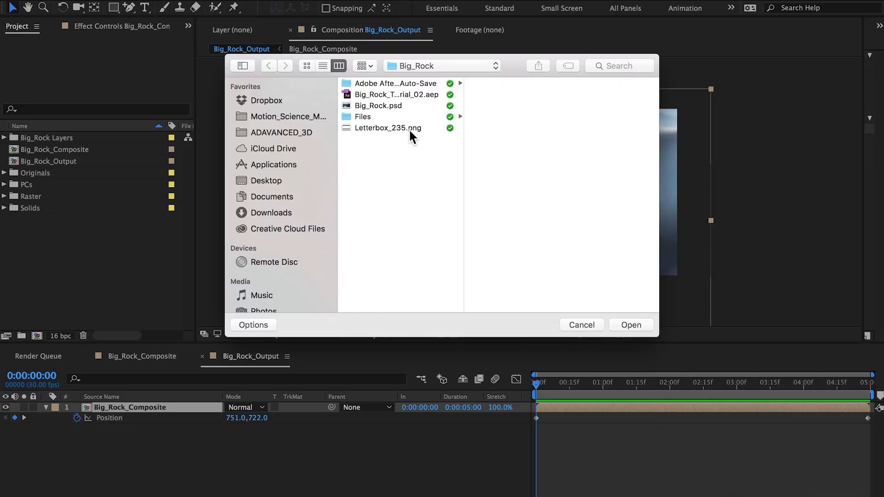
left_click(409, 128)
left_click(632, 325)
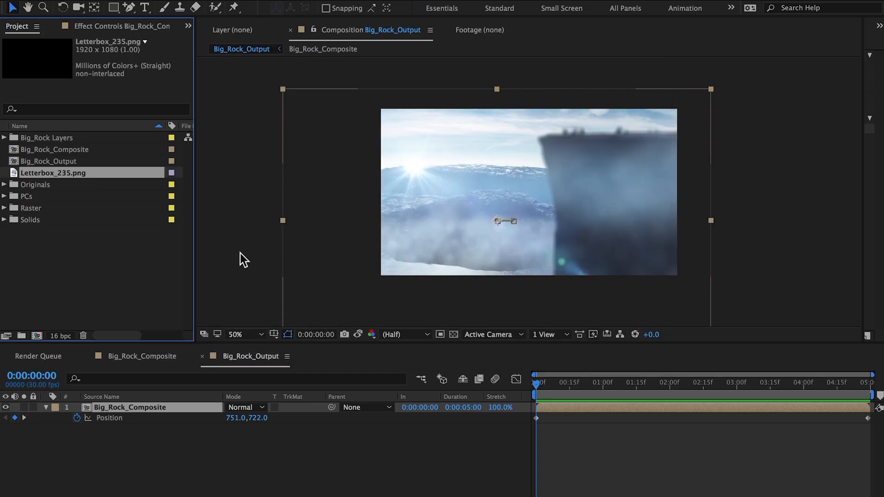
Add Letterbox_235.png as the top layer of Big_Rock_Output and lock it
left_click_drag(58, 173, 132, 407)
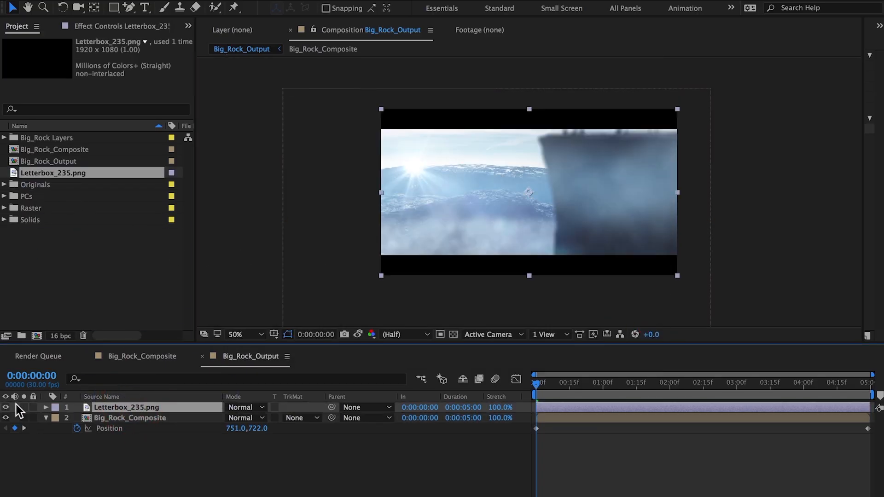
left_click(32, 406)
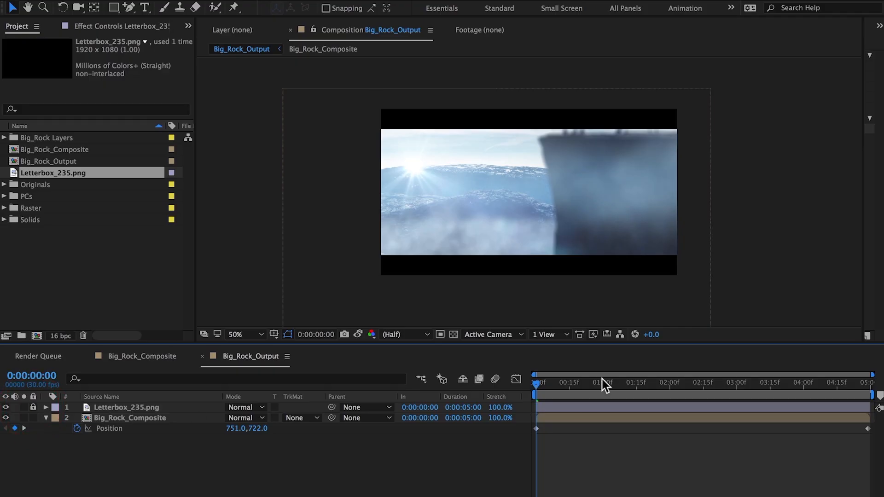
Set the nested layer's Position Y value to 831 at both the start and end keyframes
left_click_drag(258, 427, 329, 420)
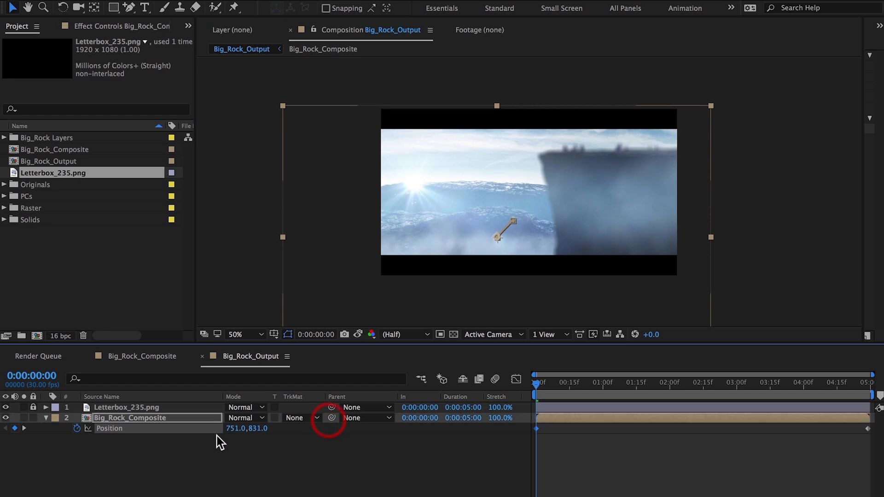
left_click(23, 428)
left_click(256, 428)
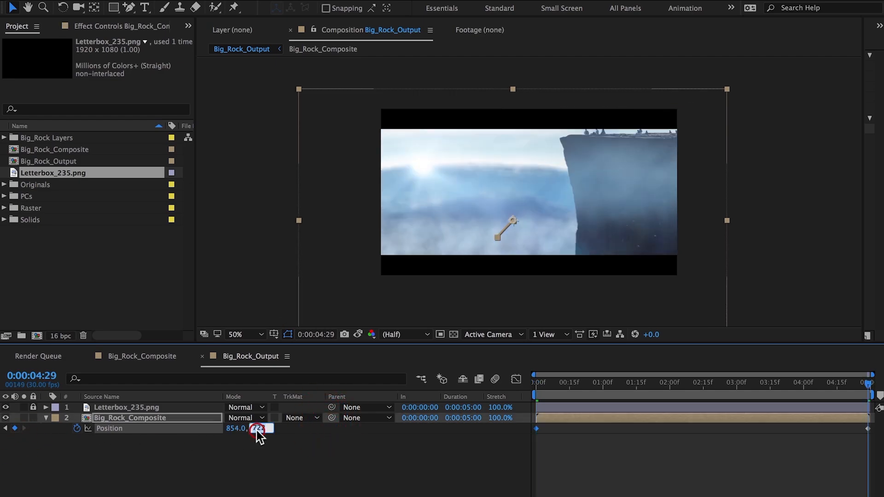
type("831")
key("Return")
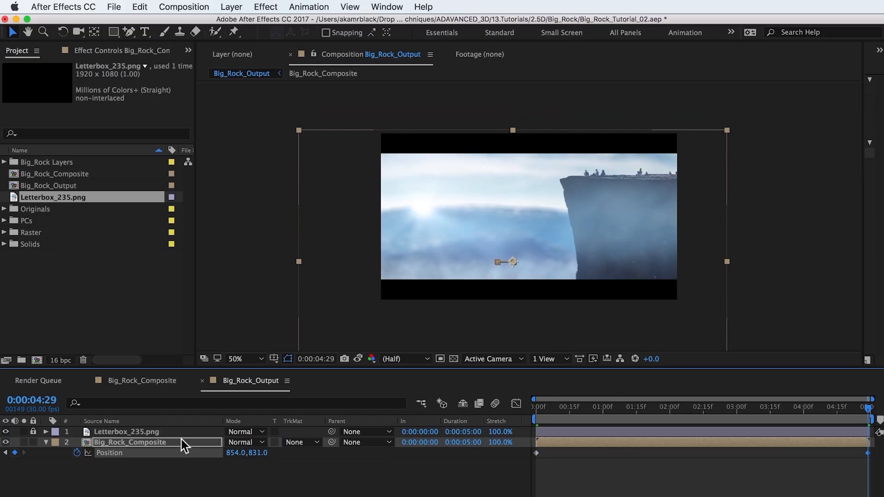
Apply CC Vignette to Big_Rock_Composite, setting Amount to 174 and Angle of View to 49.5
left_click(184, 418)
left_click(266, 6)
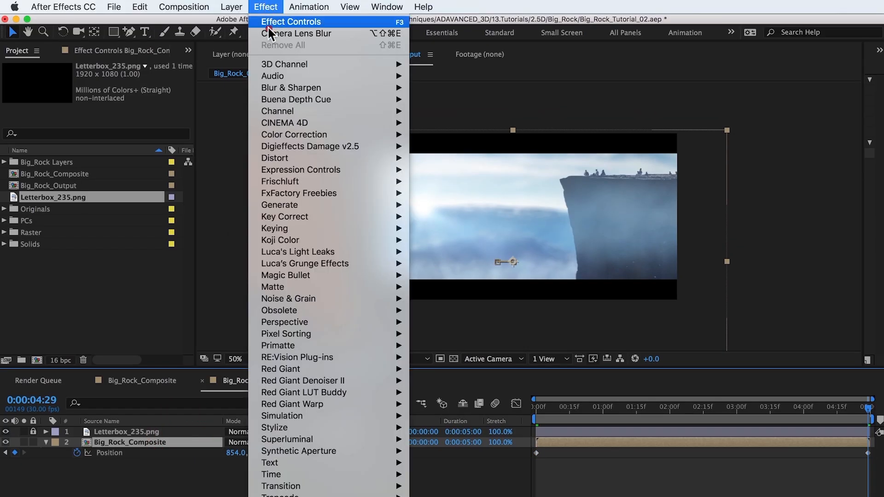
left_click(334, 429)
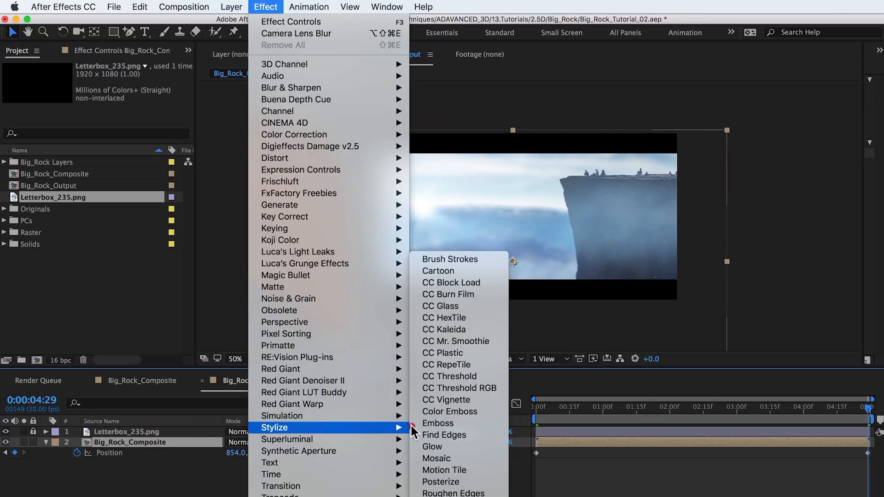
left_click(436, 399)
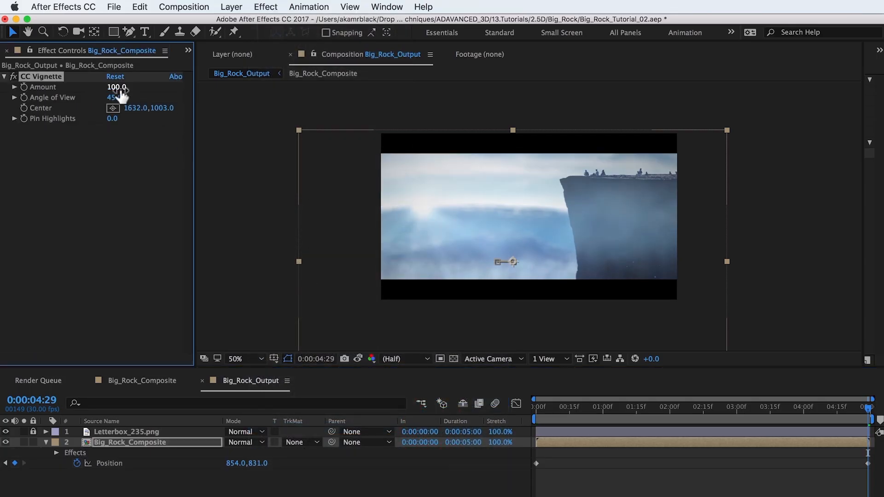
left_click_drag(116, 87, 237, 101)
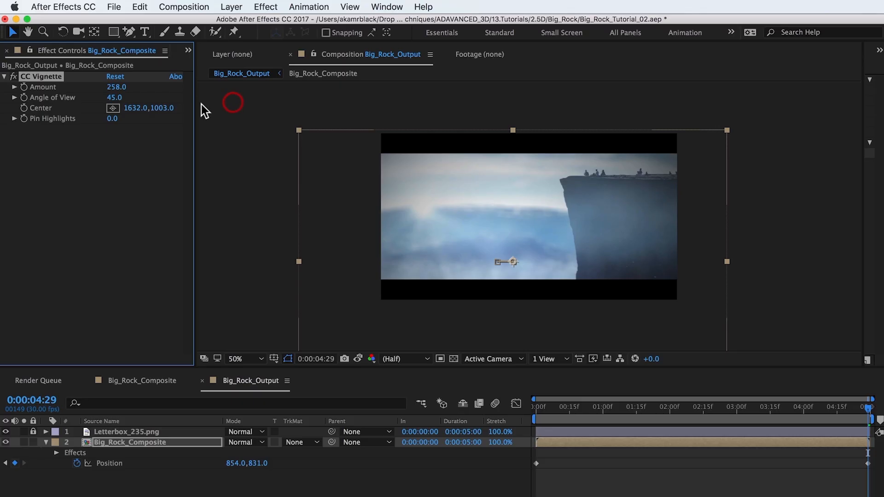
left_click_drag(114, 97, 151, 98)
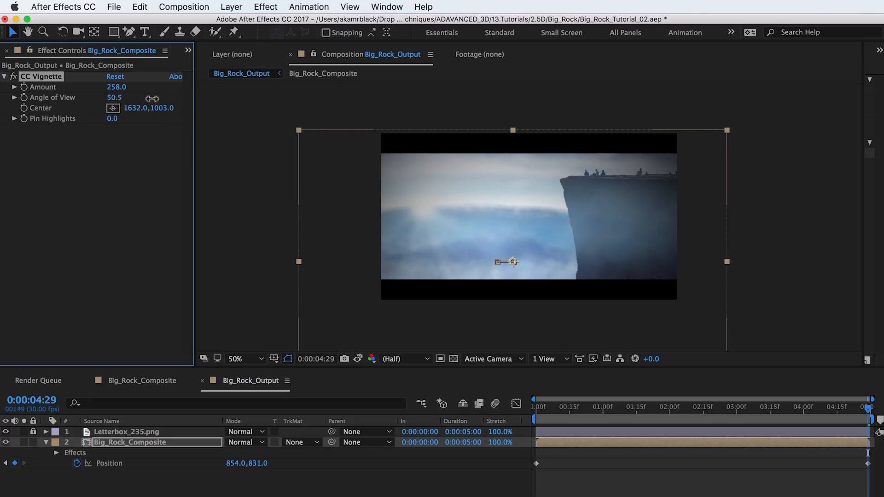
left_click_drag(115, 87, 71, 89)
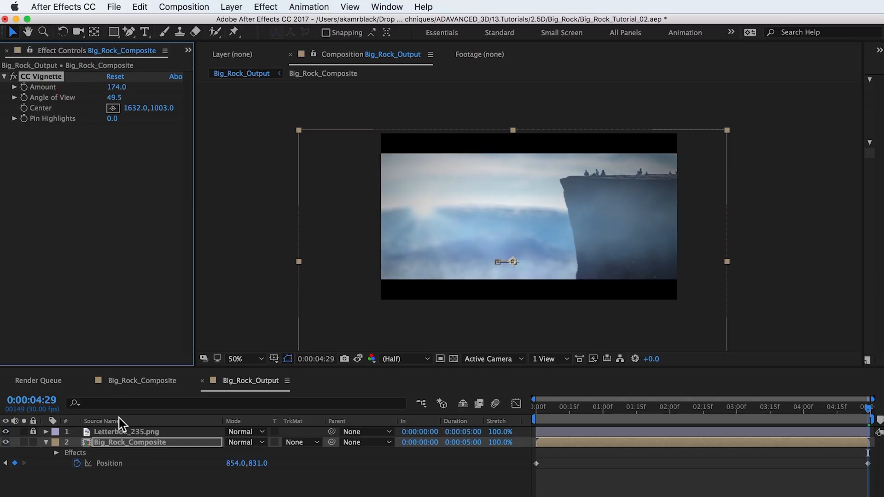
Create an adjustment layer named Color and paste the copied Curves and Levels effects onto it
left_click(123, 443)
left_click(230, 7)
mouse_move(237, 22)
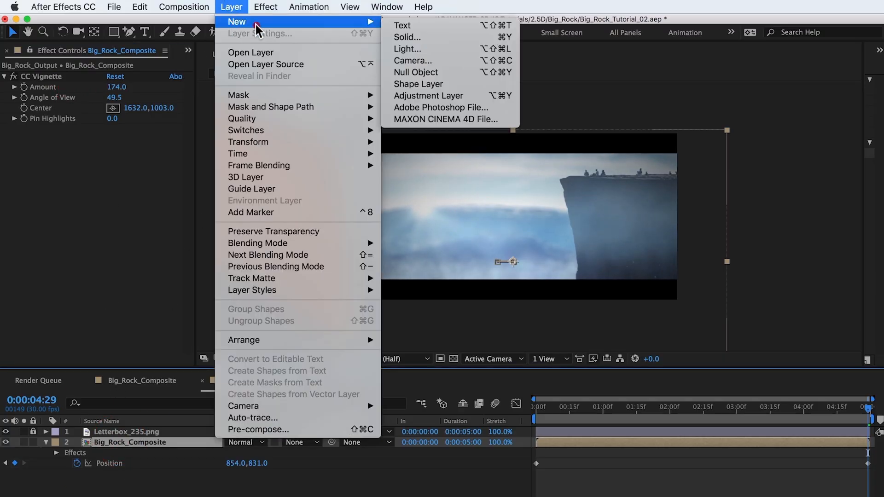
left_click(412, 91)
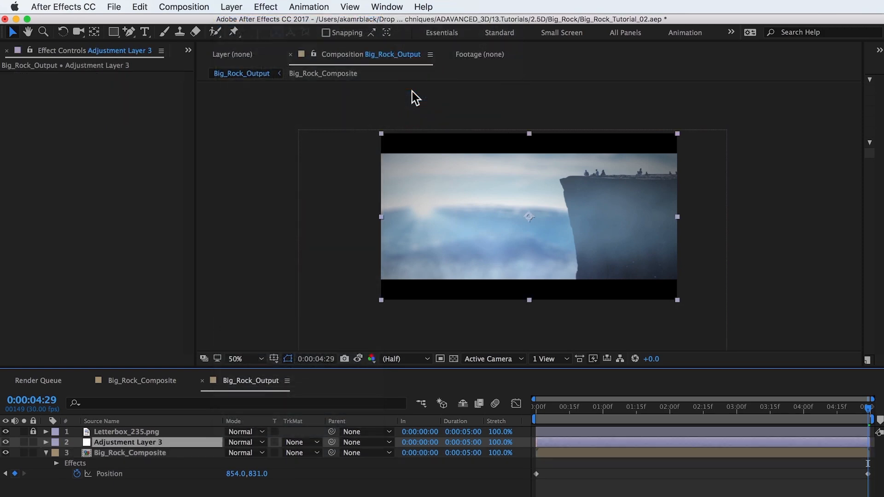
key("Return")
type("Color")
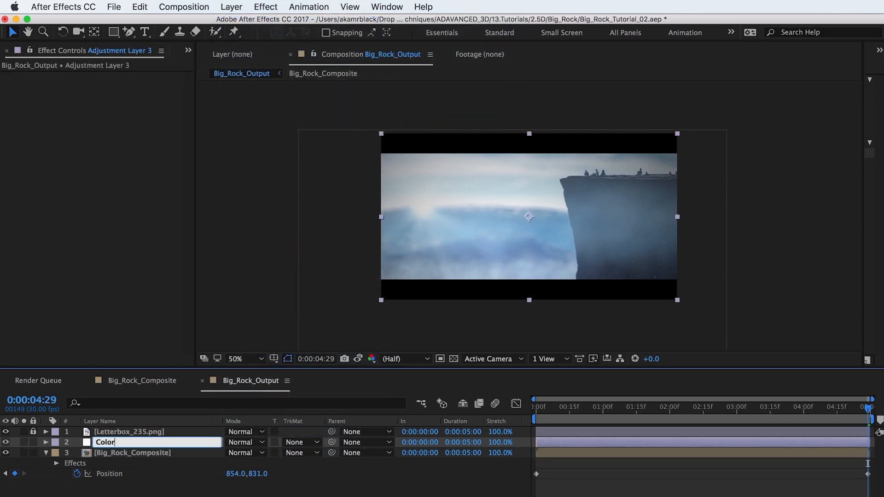
key("Return")
key("super+v")
Inspect the pasted Levels histogram for the Red, Green and Blue channels
left_click(32, 77)
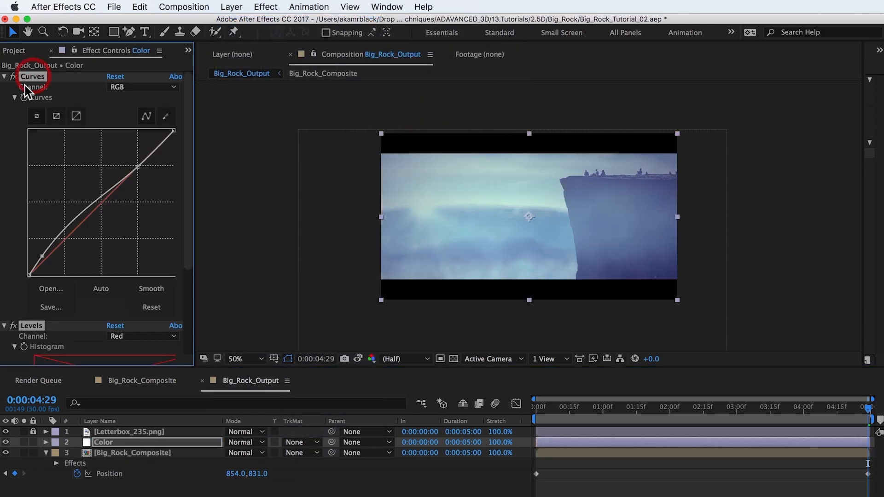
scroll(12, 164, "down", 5)
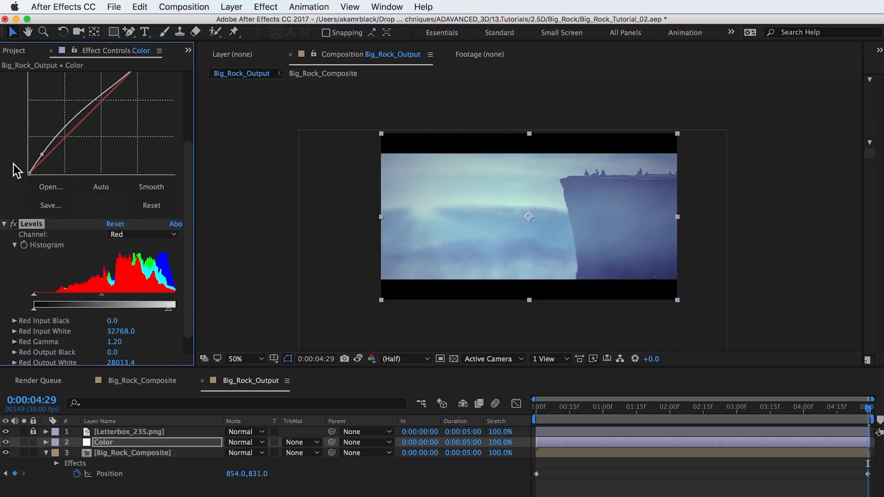
left_click_drag(193, 205, 255, 208)
left_click(180, 235)
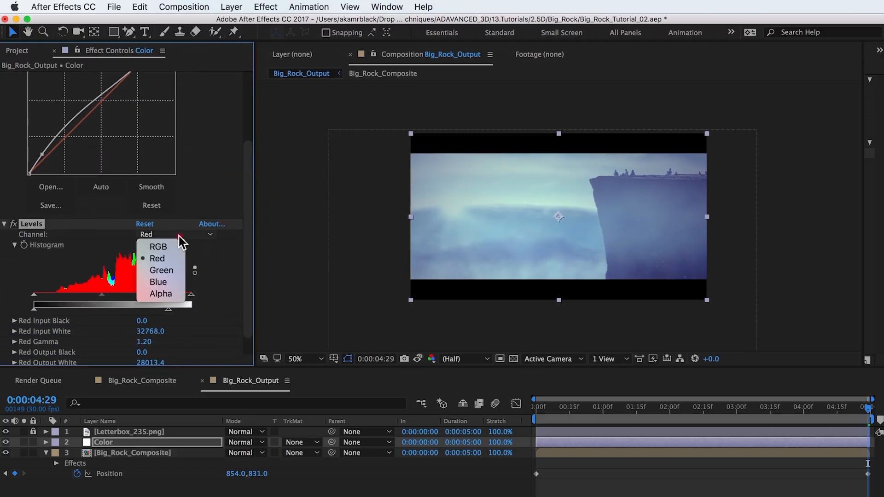
left_click(172, 256)
left_click(176, 236)
left_click(174, 270)
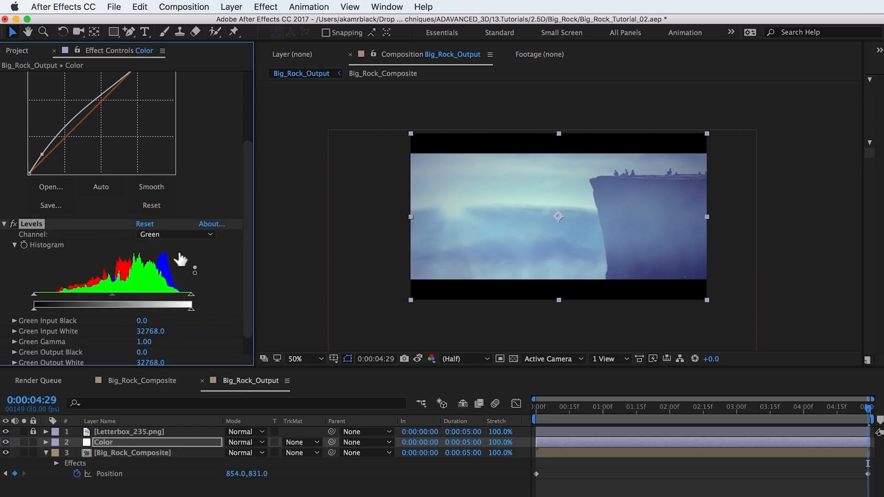
left_click(179, 237)
left_click(176, 282)
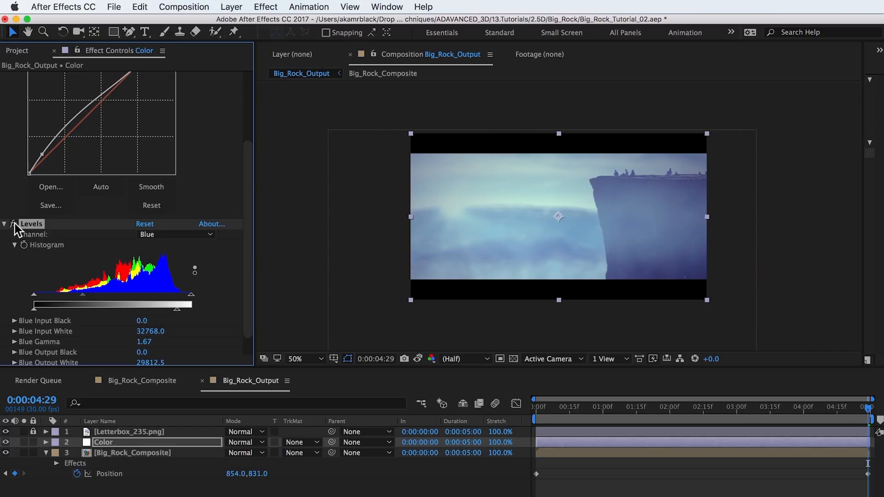
Create another adjustment layer above Big_Rock_Composite and name it Grain
left_click(118, 453)
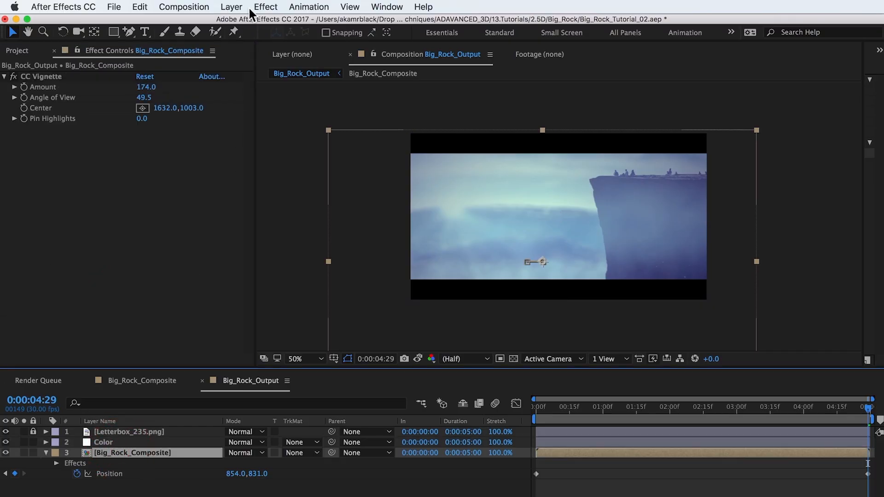
left_click(231, 6)
mouse_move(363, 22)
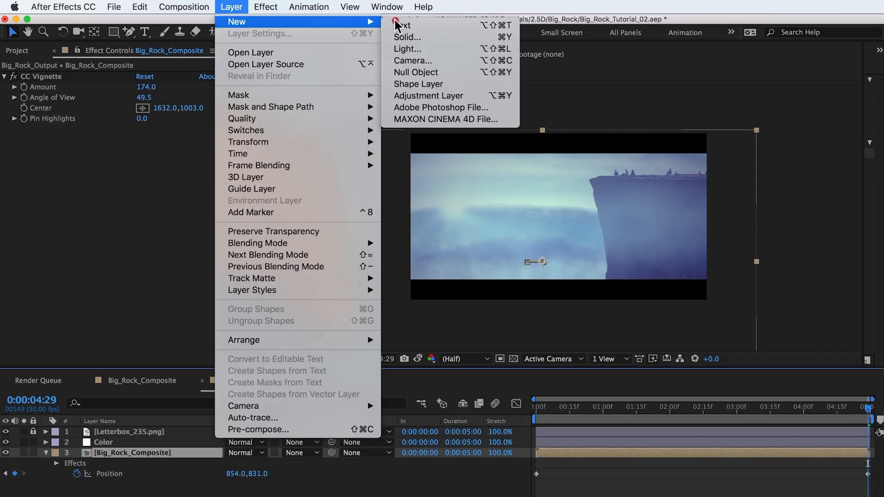
left_click(418, 94)
key("Return")
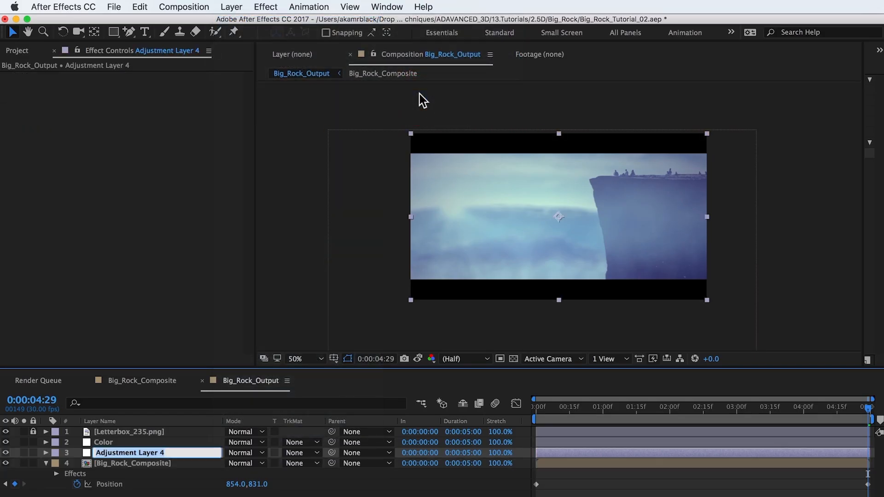
type("Grain")
key("Return")
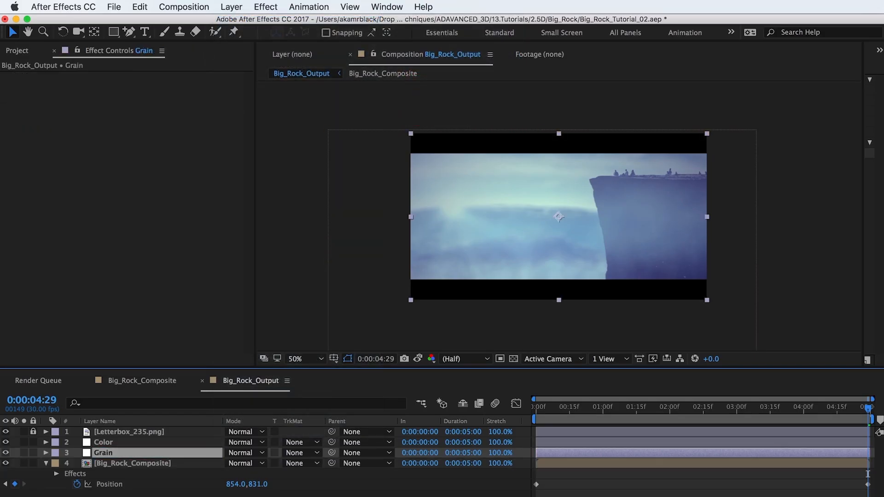
Apply Add Grain to the Grain layer and set its Viewing Mode to Final Output
left_click(267, 7)
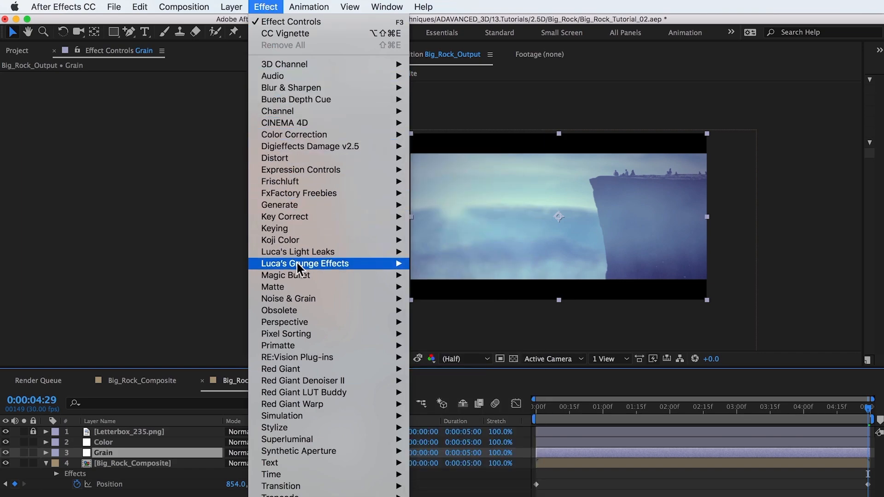
mouse_move(305, 297)
left_click(420, 299)
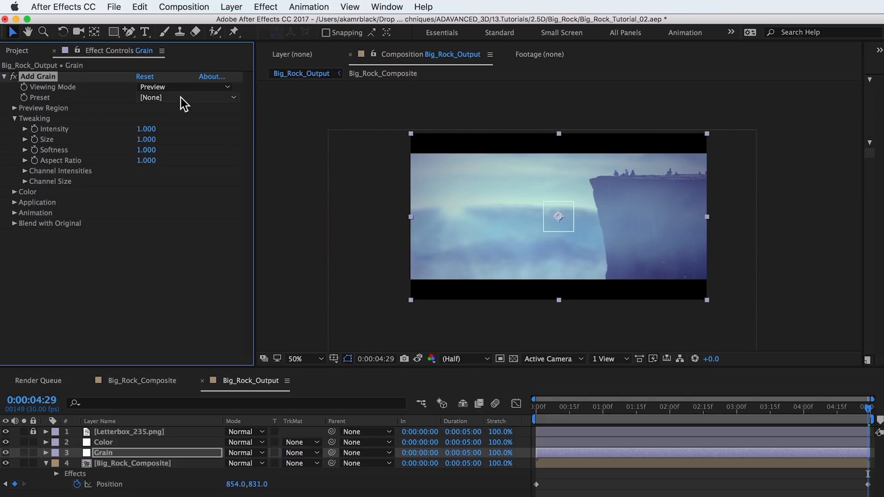
left_click(176, 87)
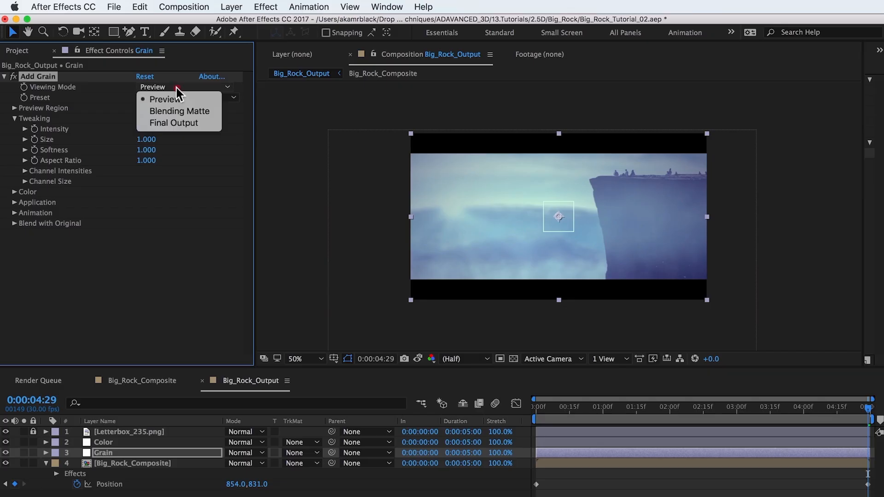
left_click(177, 120)
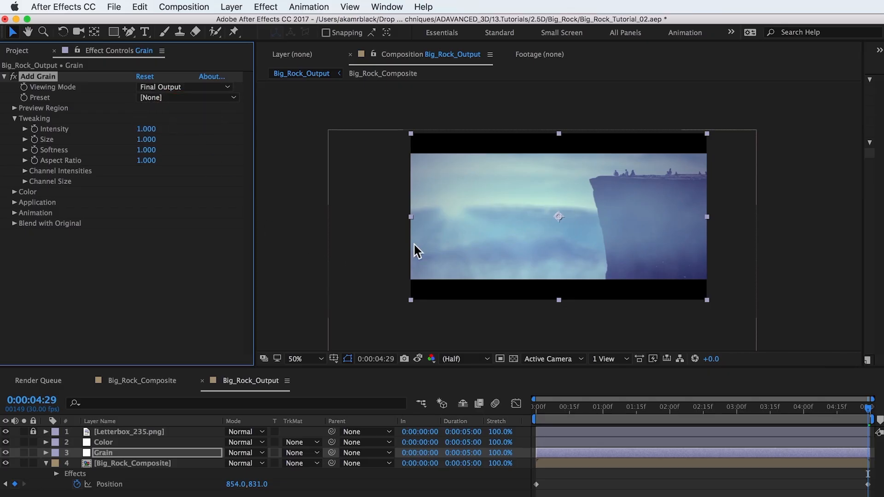
key("slash")
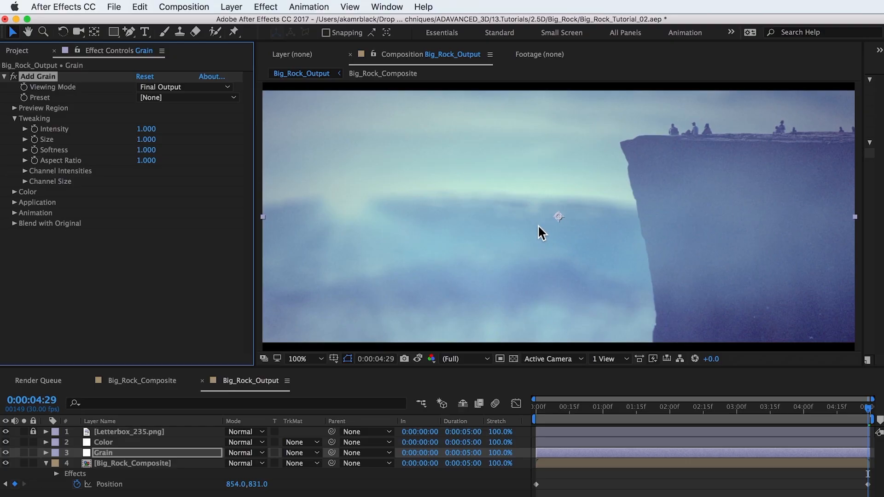